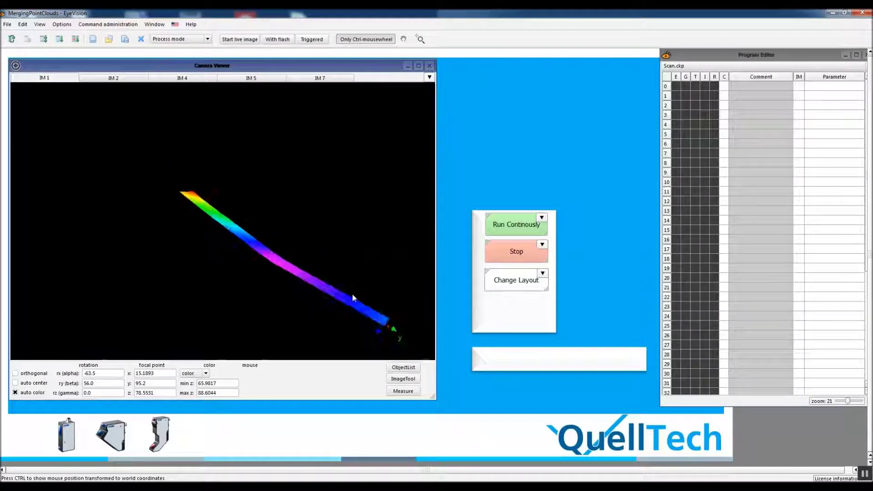
Step: Rotate the IM 1 cloud edge-on, then diagonal, then into a flatter strip view
left_click_drag(353, 298, 364, 282)
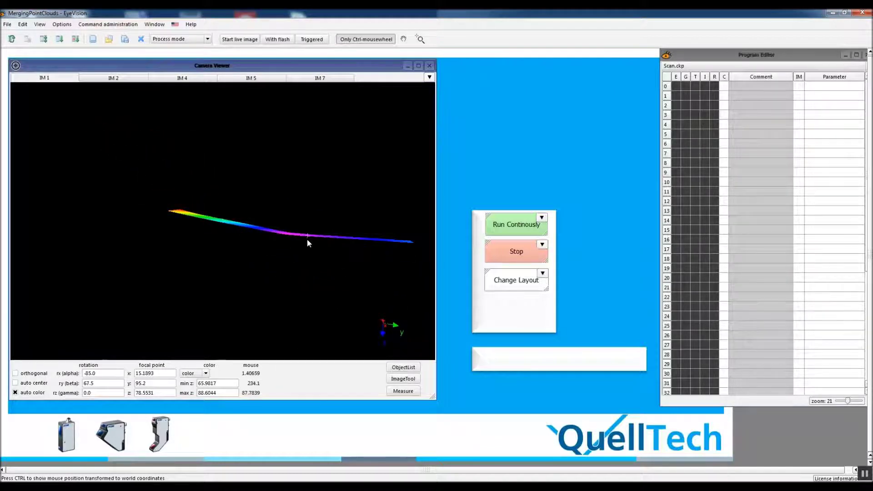
left_click_drag(307, 243, 285, 264)
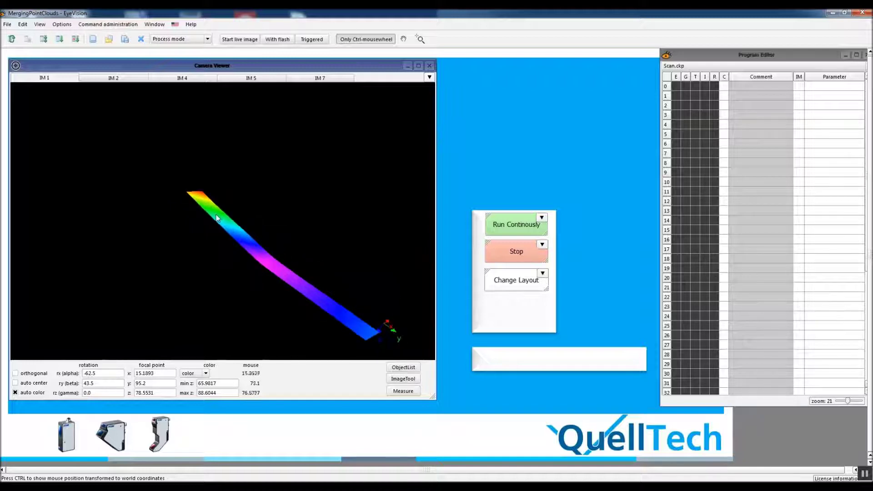
left_click_drag(217, 218, 339, 235)
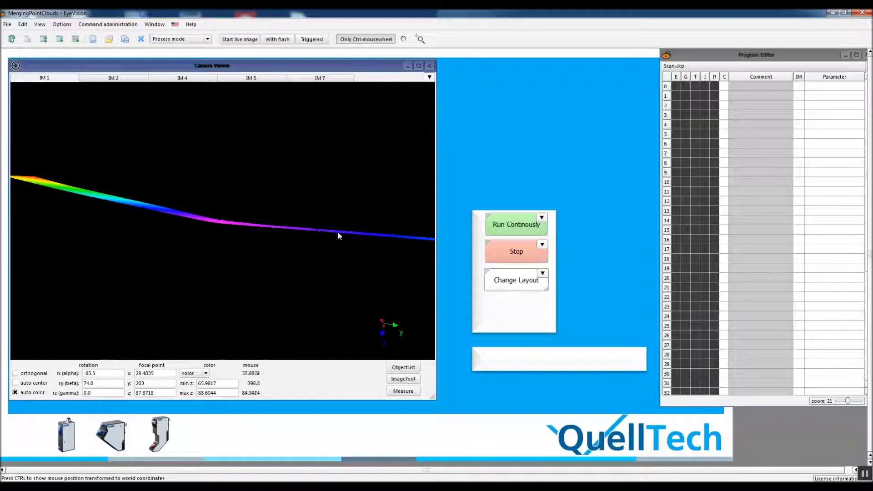
Step: Inspect the IM 2 cloud, then re-examine IM 1 from shallower and steeper angles
left_click(126, 81)
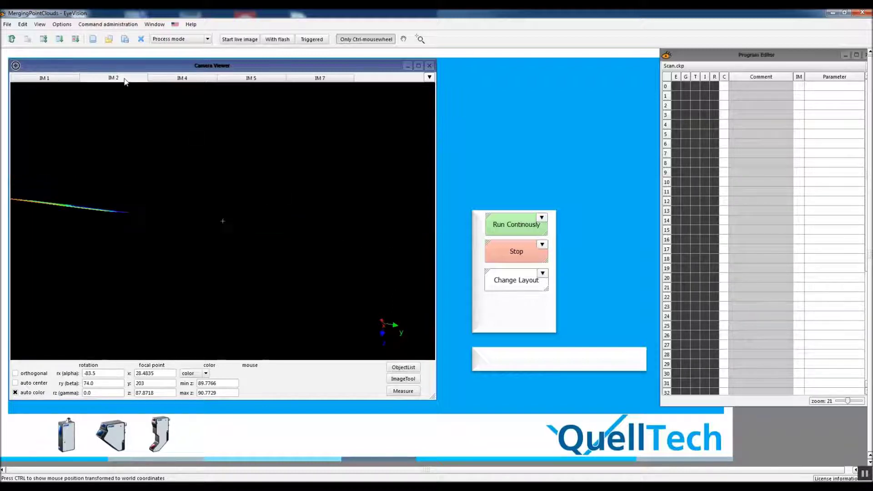
left_click(69, 206, "ctrl")
left_click_drag(168, 226, 188, 217)
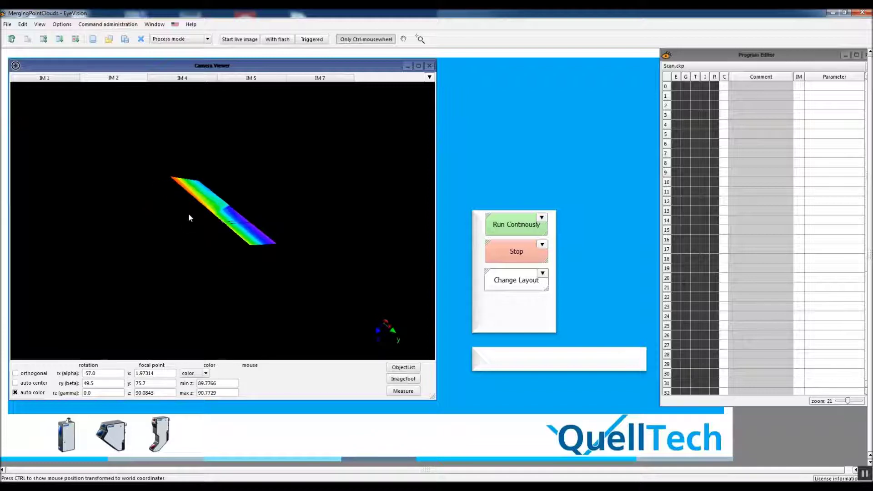
left_click(48, 79)
left_click(330, 287, "ctrl")
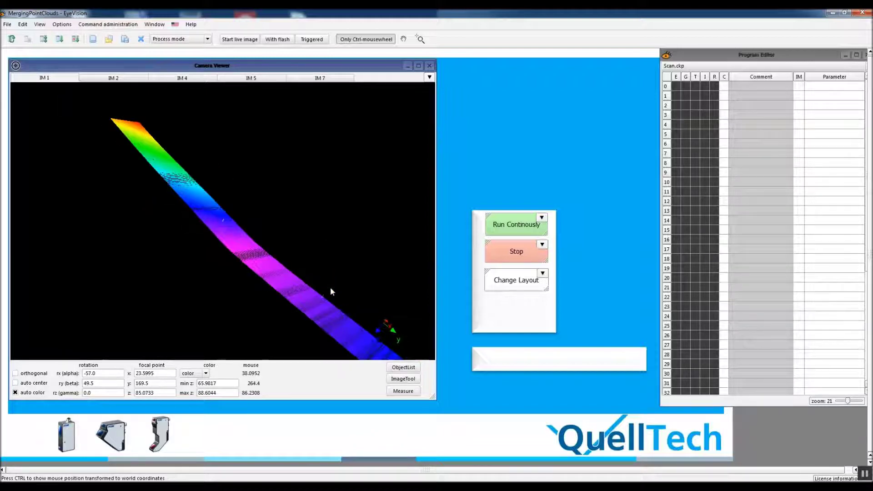
mouse_move(330, 287)
left_mouse_down()
mouse_move(323, 295)
mouse_move(331, 282)
left_mouse_up()
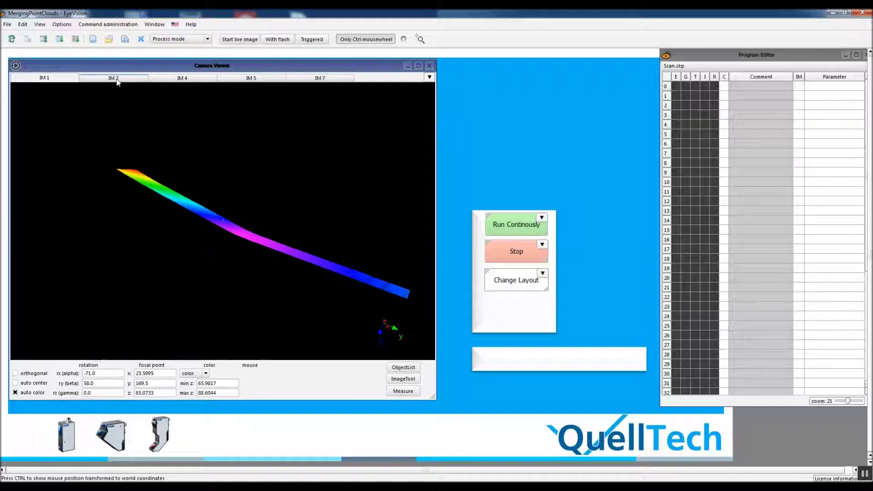
left_click_drag(301, 267, 279, 232)
Step: Inspect IM 4's two strips, reading world coordinates and zooming on the gap between them
left_click(185, 79)
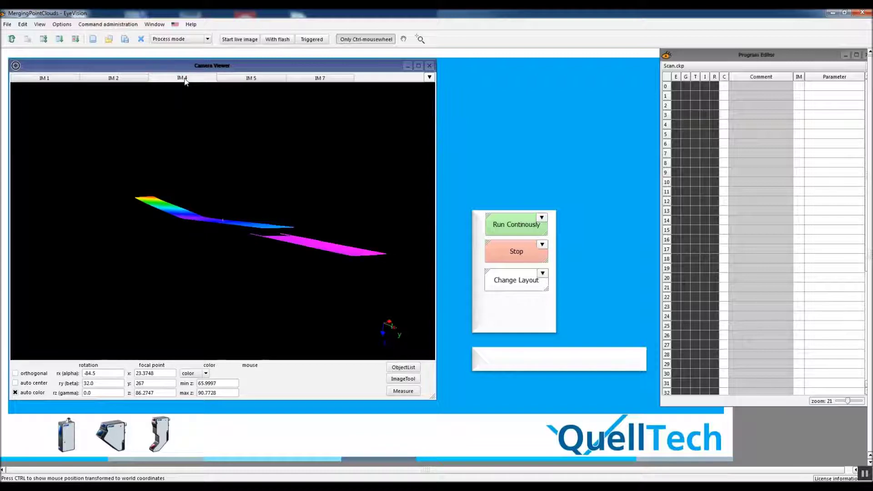
left_click_drag(258, 263, 273, 266)
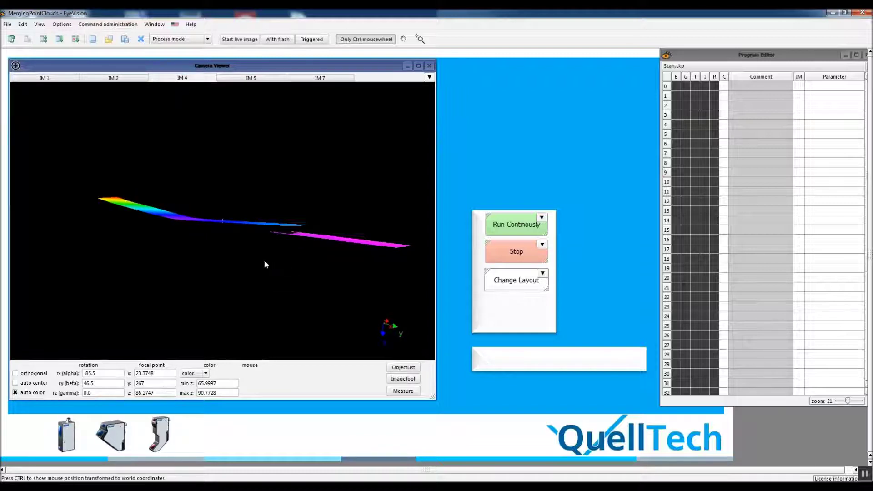
key("ctrl")
left_click_drag(285, 233, 313, 288)
double_click(363, 276)
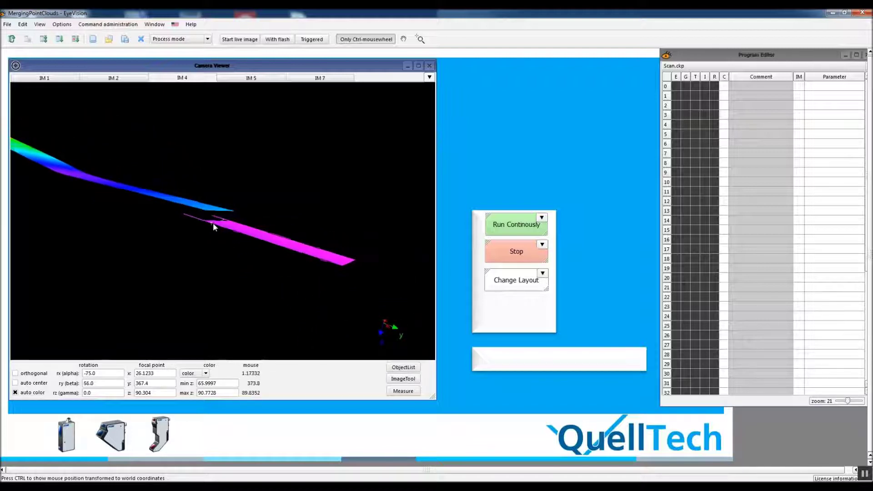
scroll(217, 224, "up", 5, "ctrl")
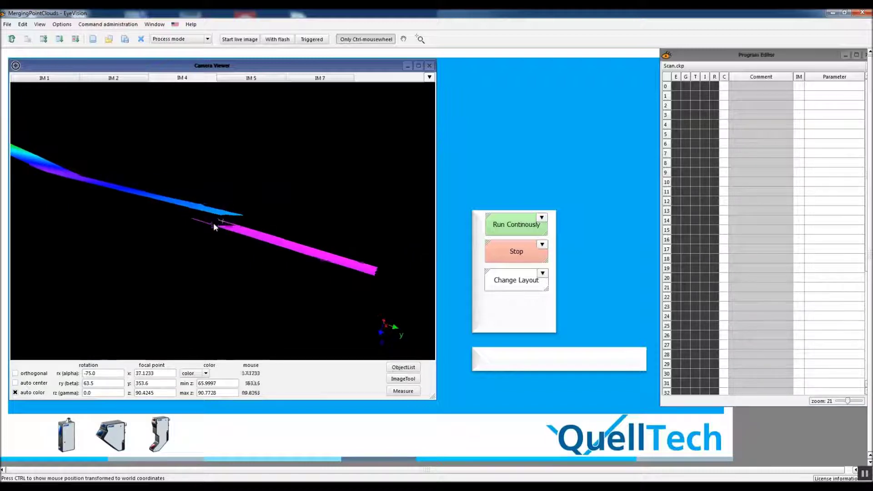
mouse_move(227, 239)
left_mouse_down()
mouse_move(236, 236)
mouse_move(215, 256)
mouse_move(178, 257)
mouse_move(114, 236)
mouse_move(162, 238)
mouse_move(151, 238)
mouse_move(177, 256)
mouse_move(244, 240)
mouse_move(227, 250)
mouse_move(218, 243)
left_mouse_up()
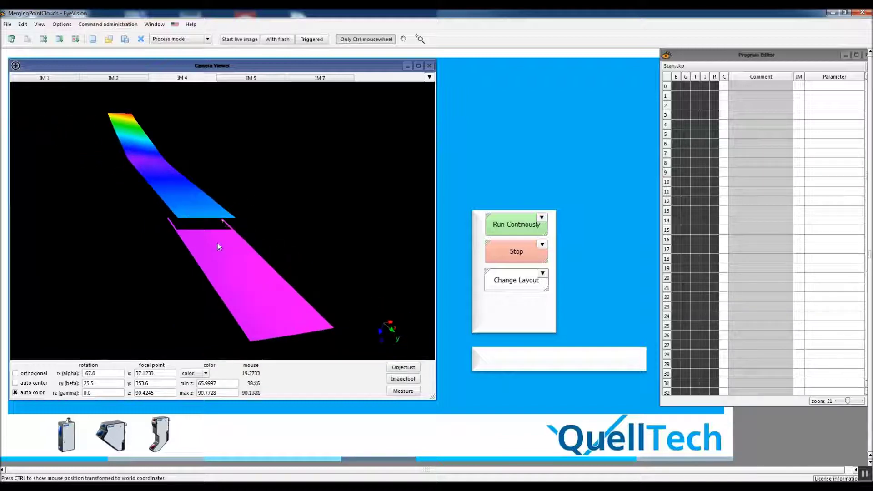
Step: View IM 5, then rotate the IM 7 clouds to see the gap between strips
left_click(257, 80)
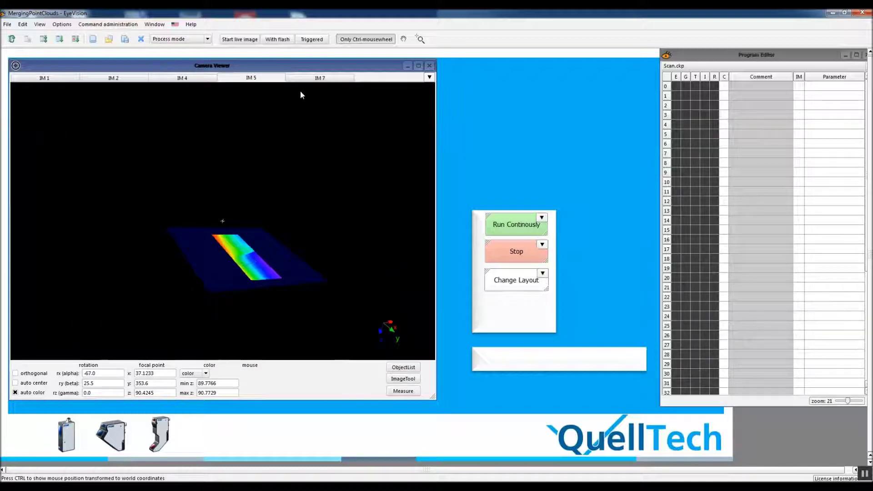
left_click(309, 78)
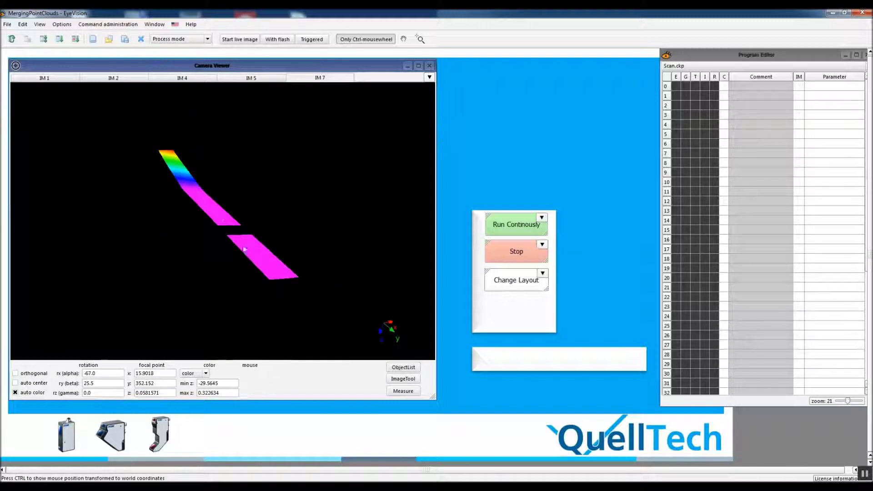
left_click_drag(244, 249, 326, 255)
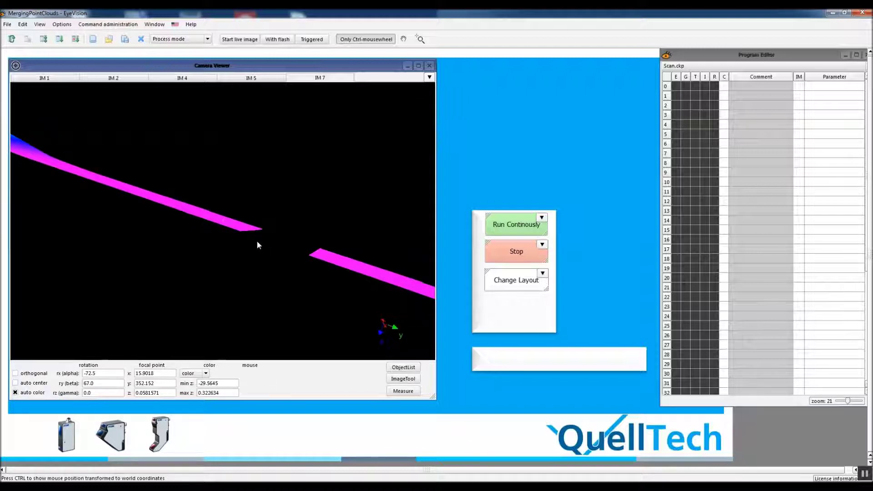
mouse_move(257, 241)
left_mouse_down()
mouse_move(298, 239)
mouse_move(277, 252)
mouse_move(246, 253)
mouse_move(171, 239)
mouse_move(220, 252)
mouse_move(255, 245)
left_mouse_up()
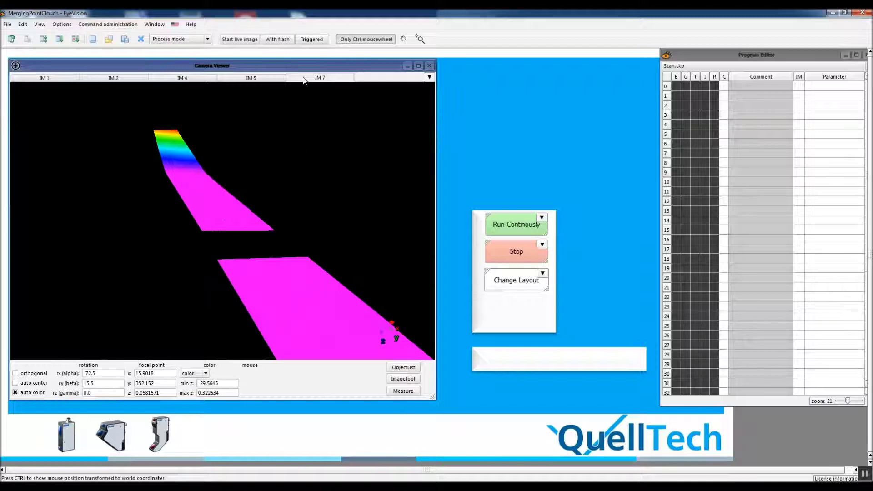
right_click(304, 80)
Step: Close the IM 7, IM 5 and IM 4 viewer tabs
left_click(313, 108)
right_click(281, 79)
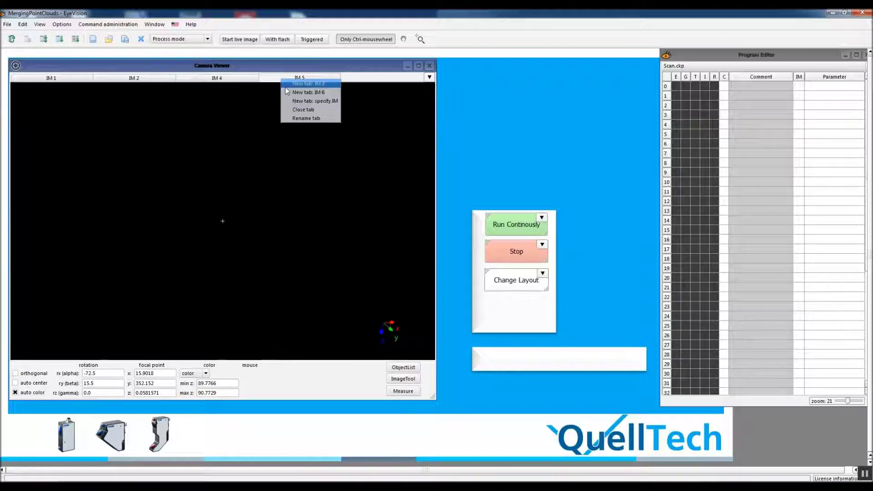
left_click(303, 109)
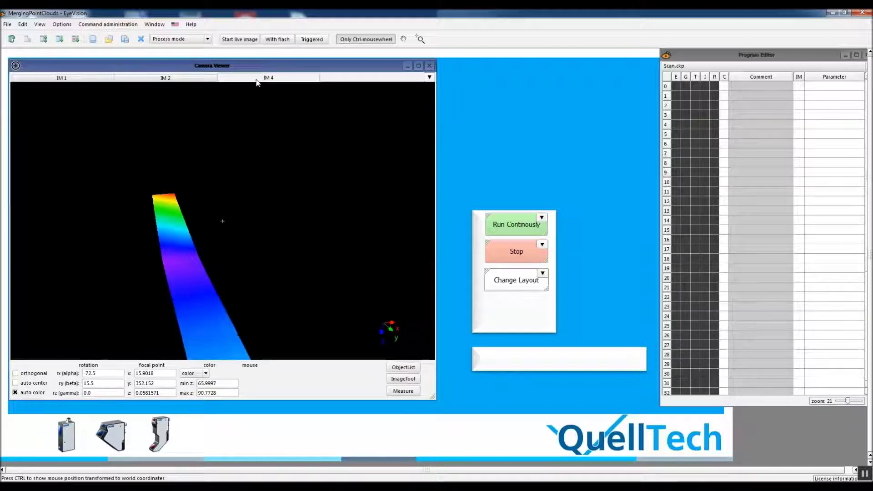
right_click(257, 81)
left_click(270, 109)
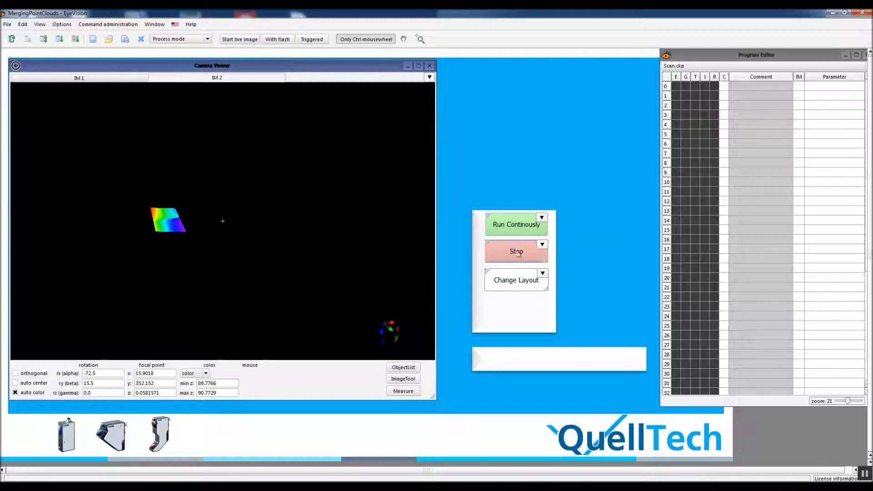
Step: Display the IM 1 rainbow cloud and rotate it to a clearer angle
left_click(105, 78)
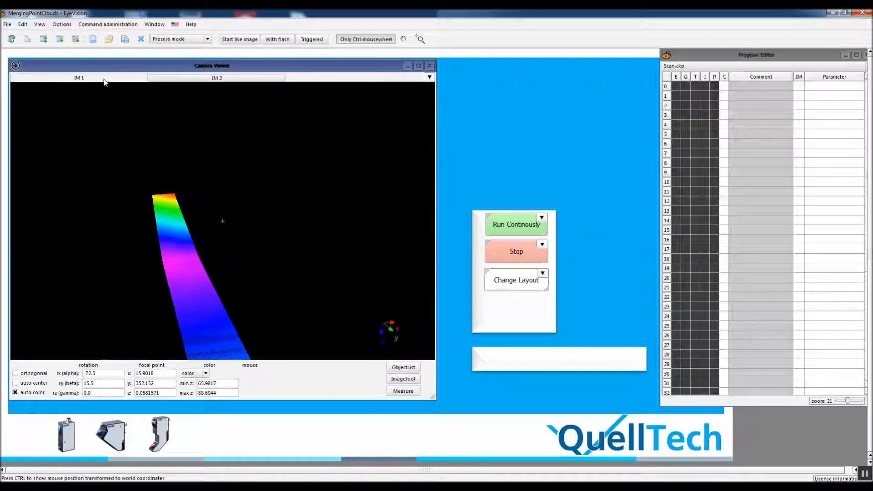
left_click_drag(178, 245, 243, 271)
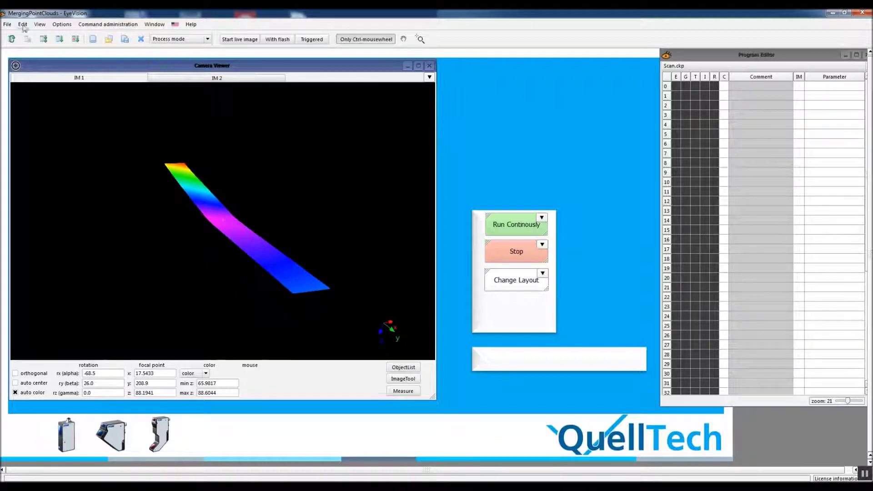
left_click(40, 24)
Step: Show the Command Set, filter for 'merge', and add 3D Merge Filter as program line 0
left_click(57, 40)
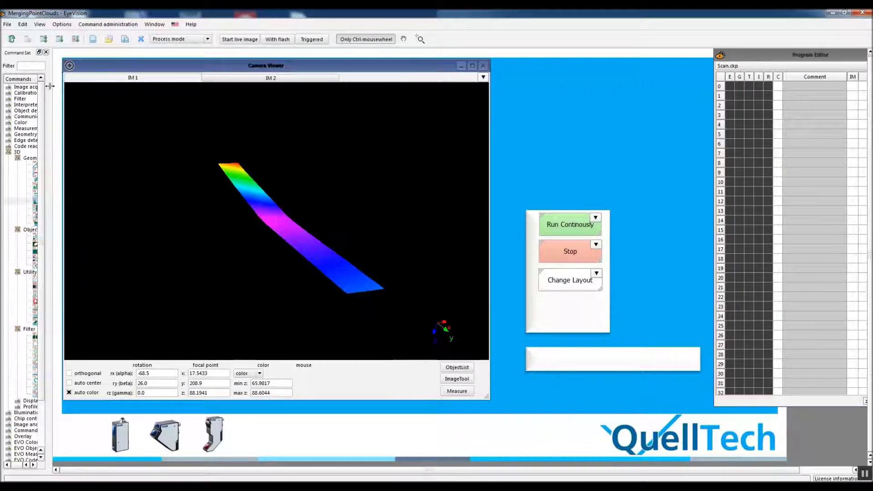
left_click_drag(52, 89, 140, 89)
left_click_drag(842, 55, 749, 60)
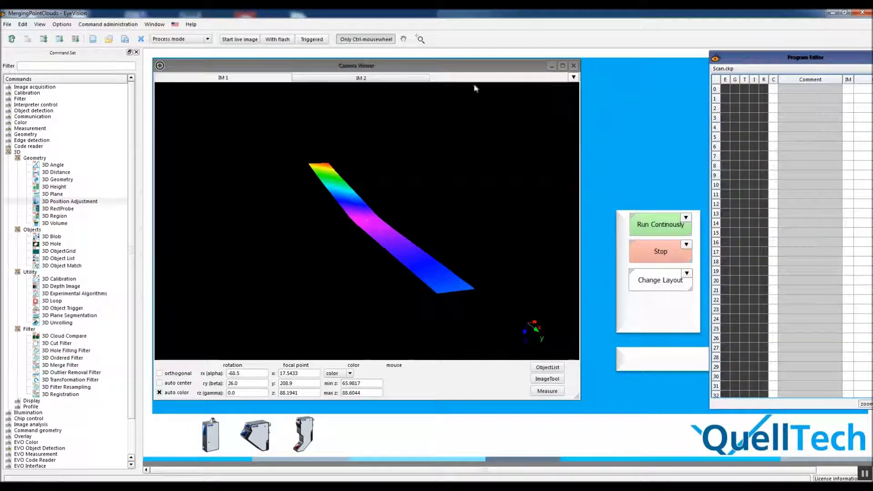
left_click(84, 65)
type("merge")
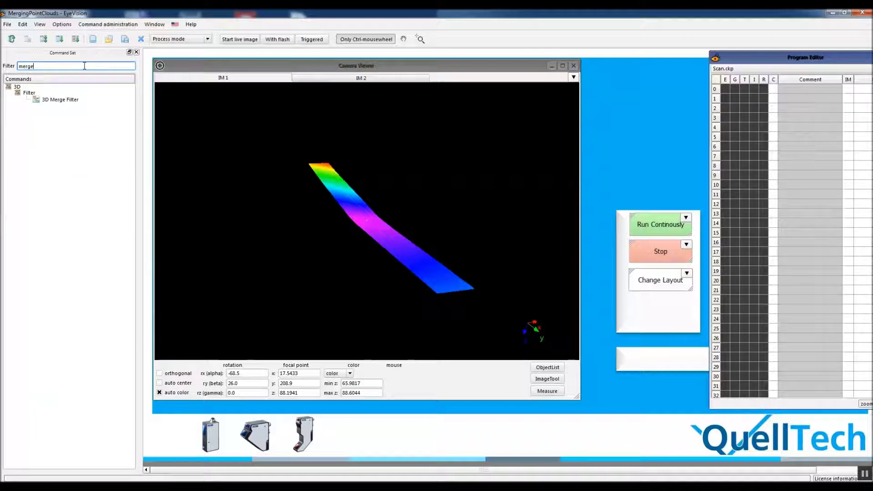
left_click_drag(72, 103, 776, 93)
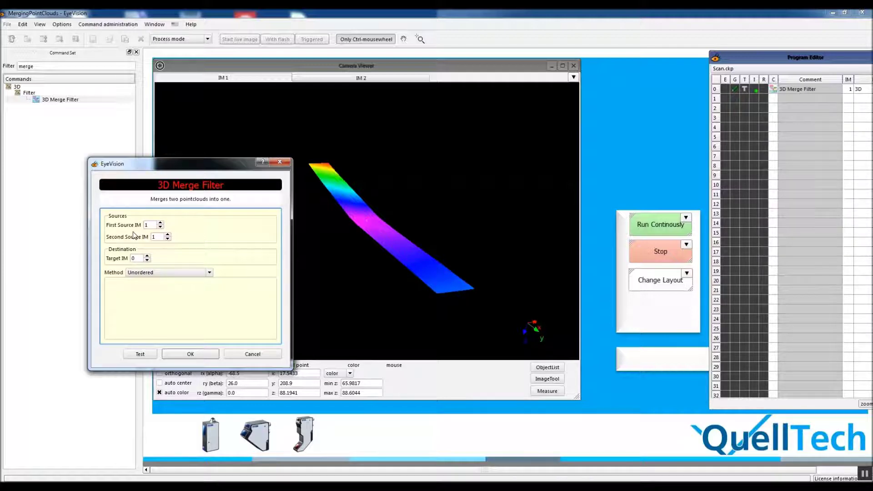
Step: Merge IM 1 and IM 2 by ordered resampling, auto positioning and resolution off, Y resolution 0.05
left_click(167, 235)
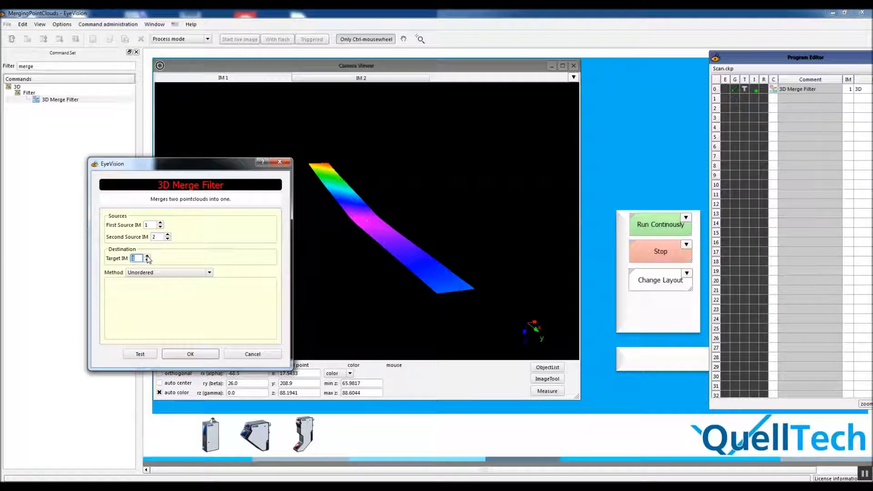
left_click(154, 273)
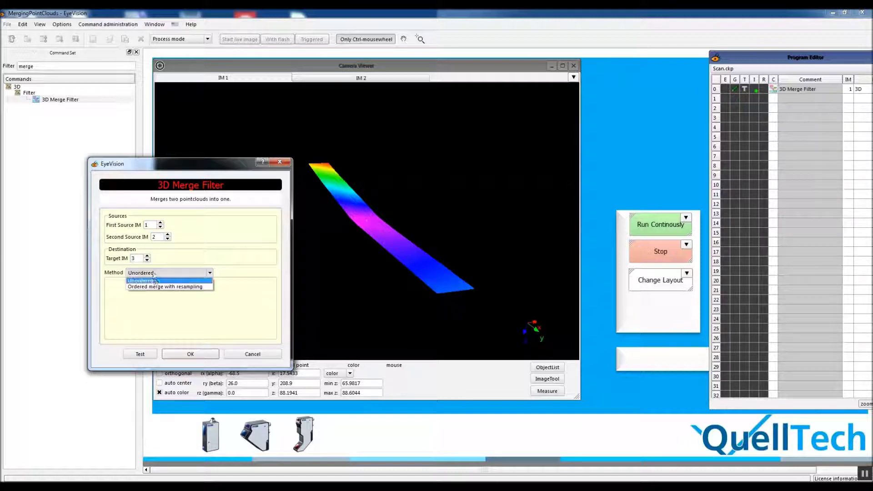
left_click(155, 287)
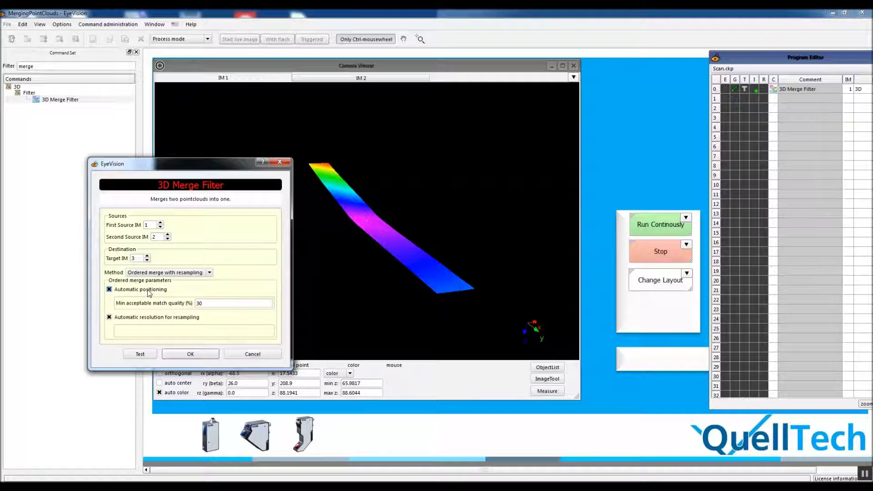
left_click(149, 292)
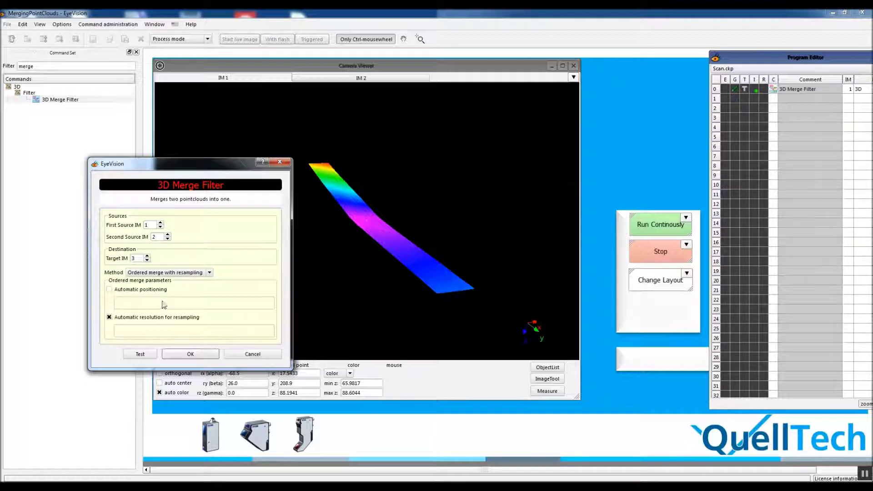
left_click(127, 318)
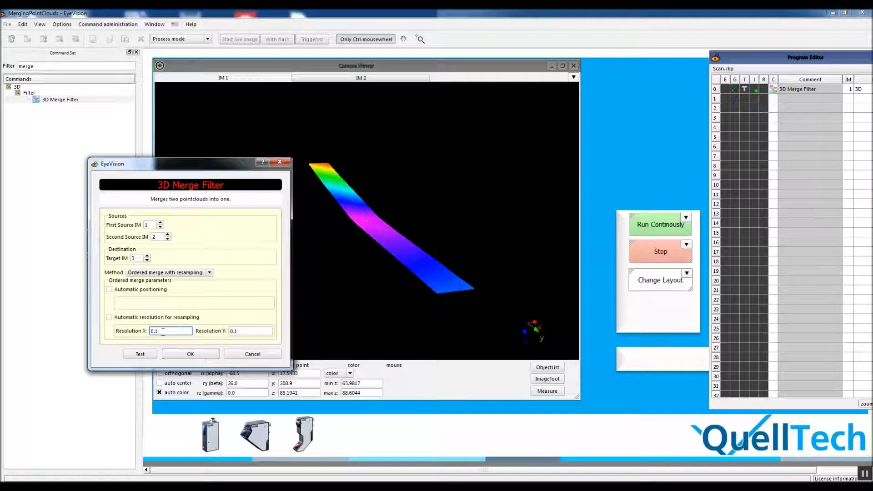
left_click(241, 331)
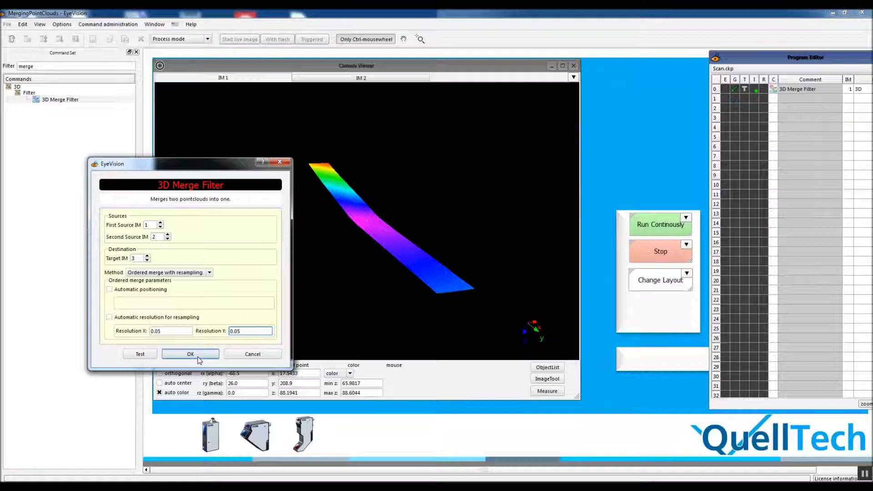
left_click(199, 359)
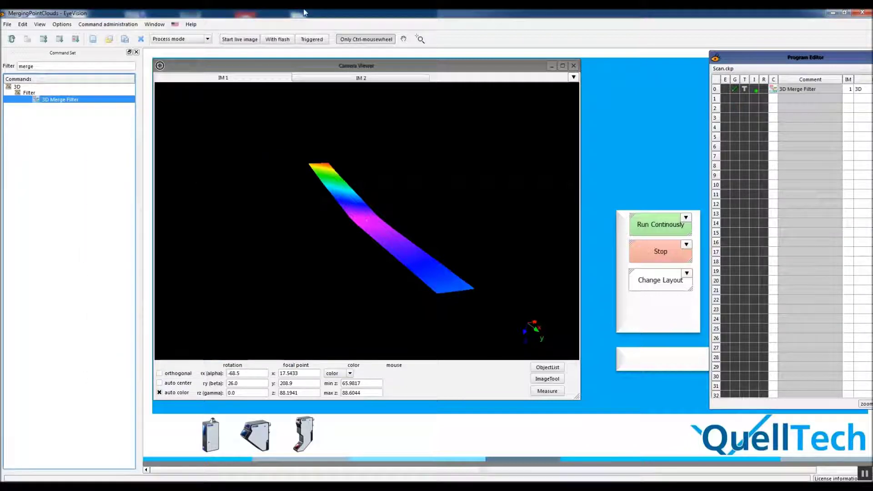
Step: Add an IM 3 viewer tab, removing the stray IM 0 tab
right_click(446, 77)
left_click(470, 82)
left_click_drag(471, 81, 204, 82)
right_click(201, 79)
left_click(229, 101)
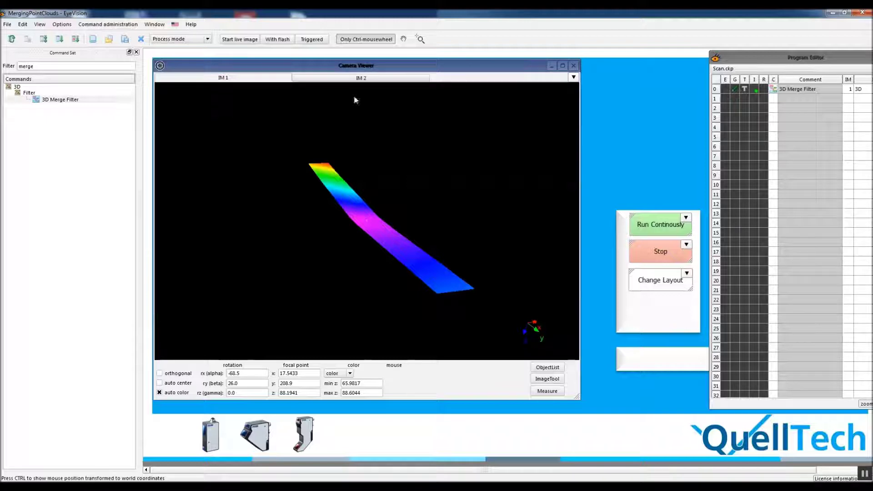
right_click(445, 83)
left_click(467, 91)
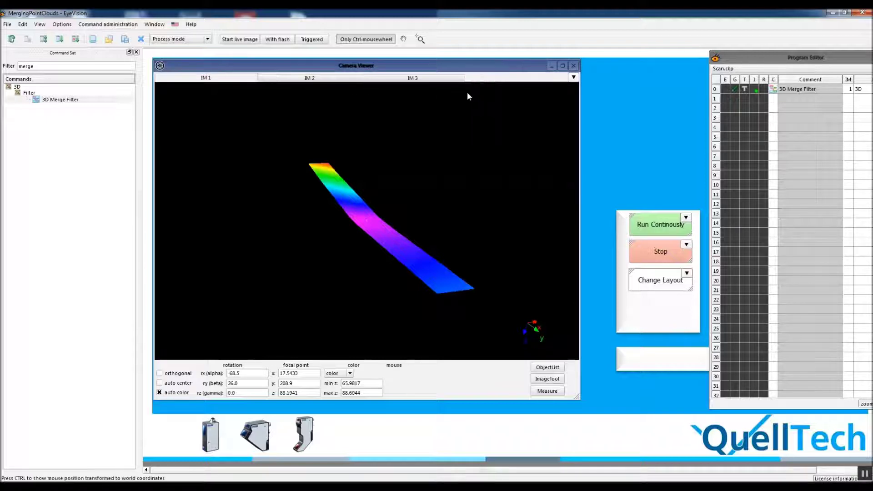
left_click(431, 78)
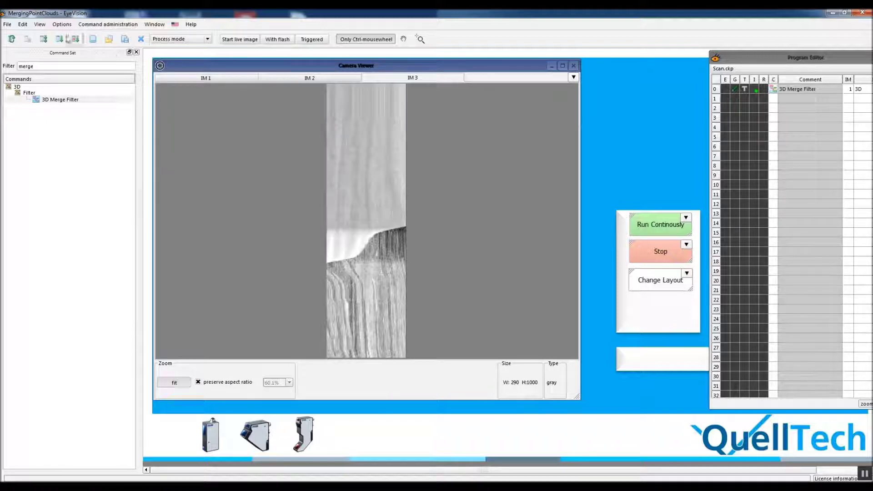
Step: Run the program once and inspect the merged IM 3 cloud
left_click(62, 40)
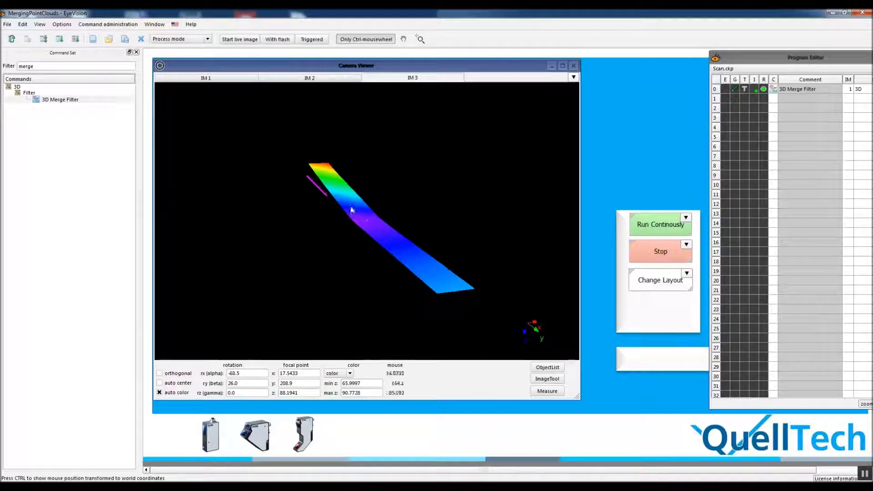
scroll(350, 206, "up", 2, "ctrl")
scroll(349, 207, "up", 1, "ctrl")
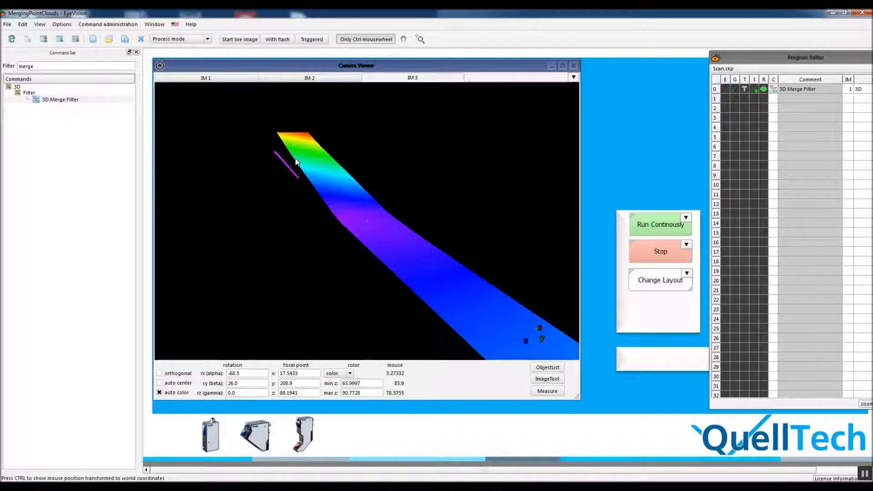
left_click(295, 162)
left_click_drag(376, 218, 452, 208)
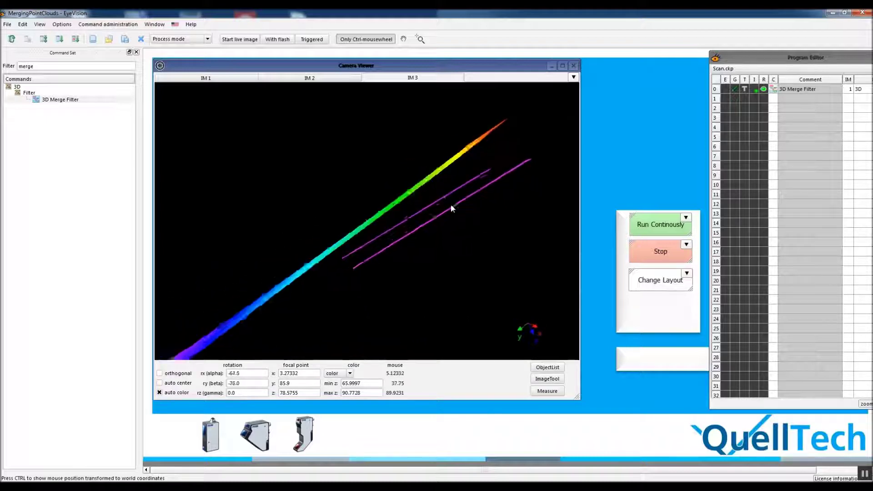
Step: Compare source clouds IM 1 and IM 2 against merged IM 3 to check alignment
left_click(243, 78)
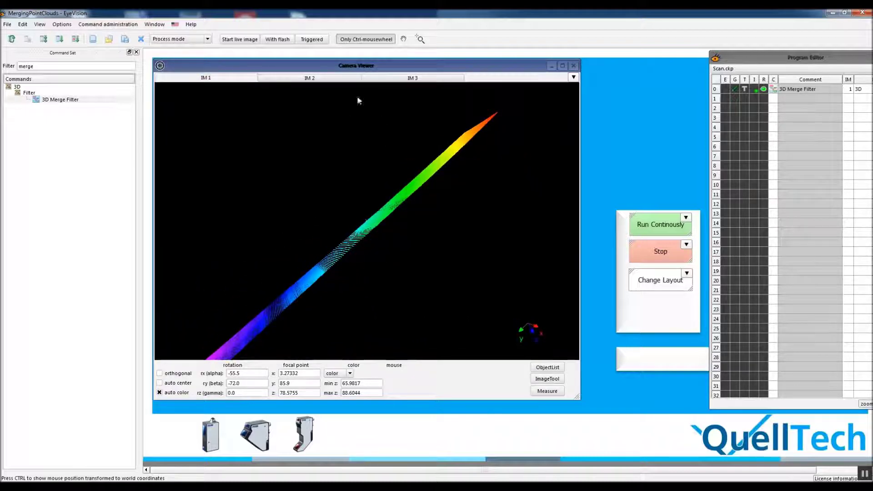
left_click(355, 78)
left_click(390, 80)
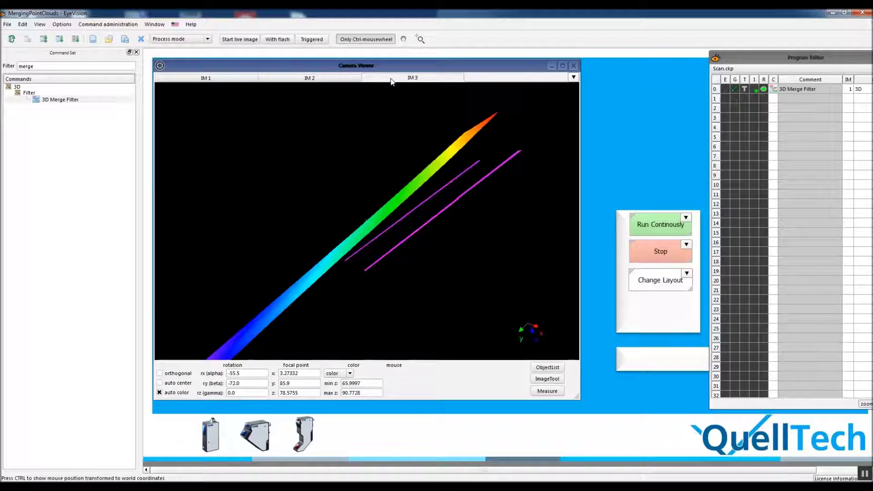
left_click_drag(515, 190, 393, 246)
scroll(390, 240, "down", 2)
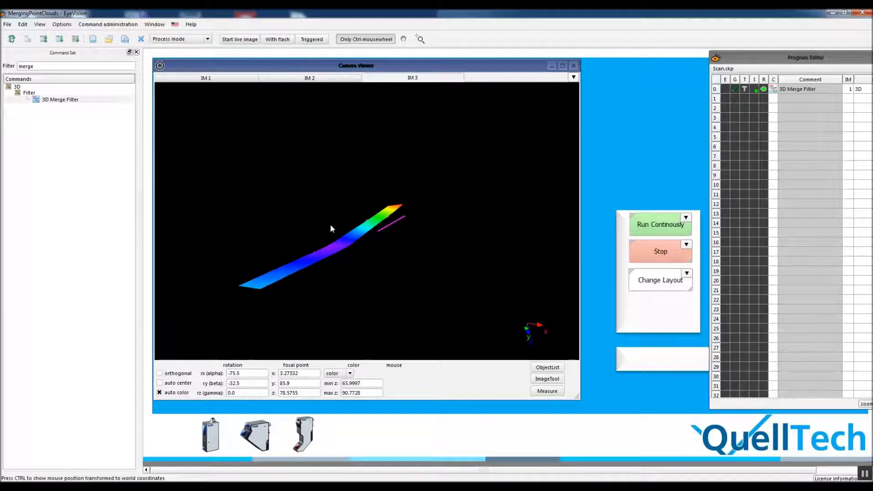
scroll(254, 292, "down", 2)
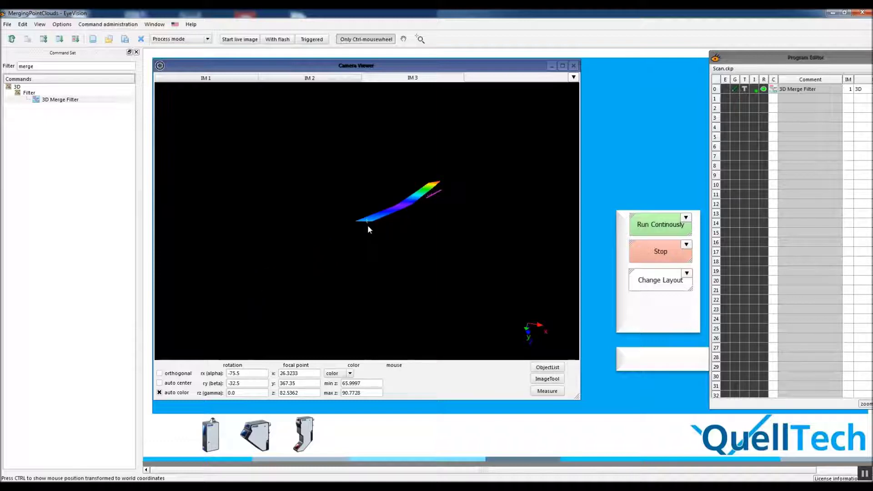
key("ctrl")
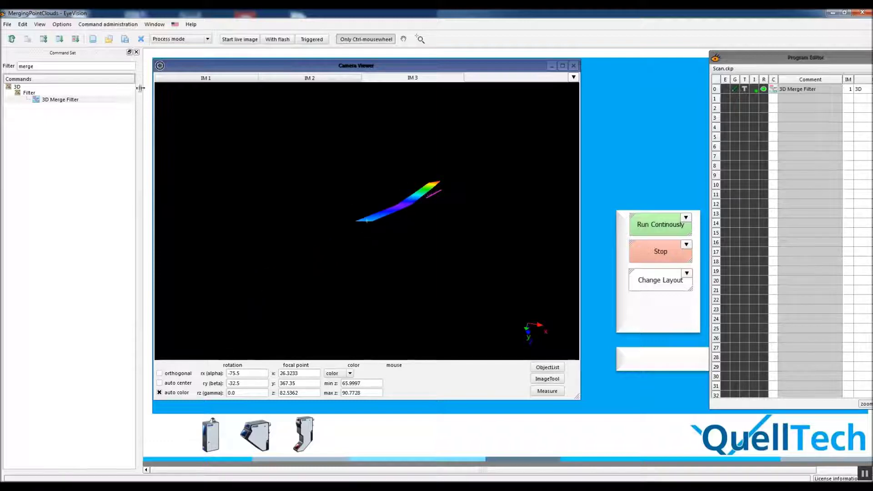
double_click(23, 66)
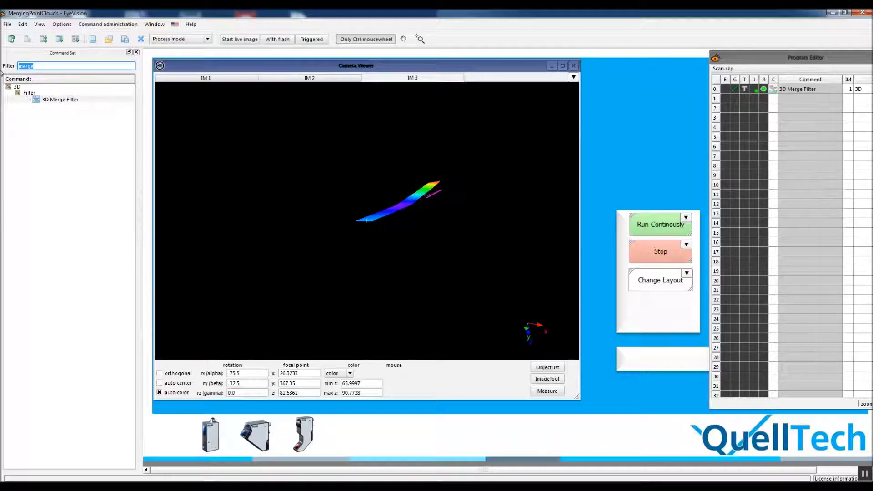
Step: Add a 3D Transformation Filter at line 2 that translates the cloud by 300 in Y
type("trans")
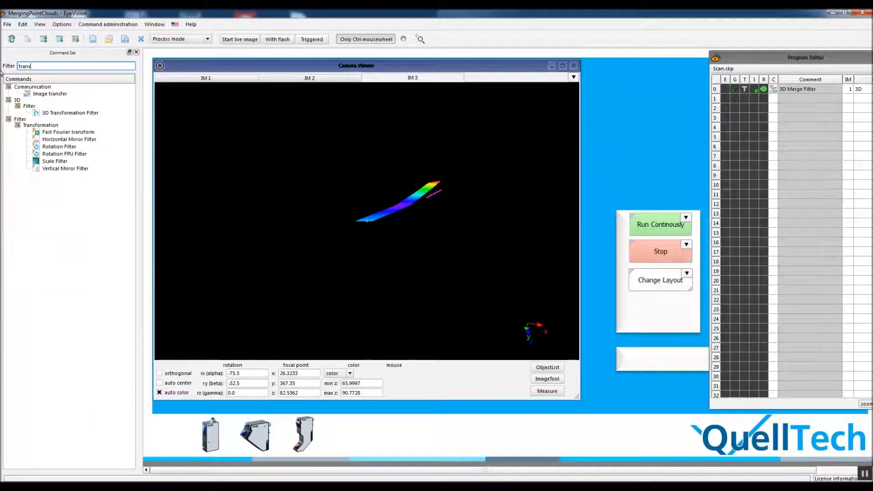
left_click_drag(53, 110, 763, 105)
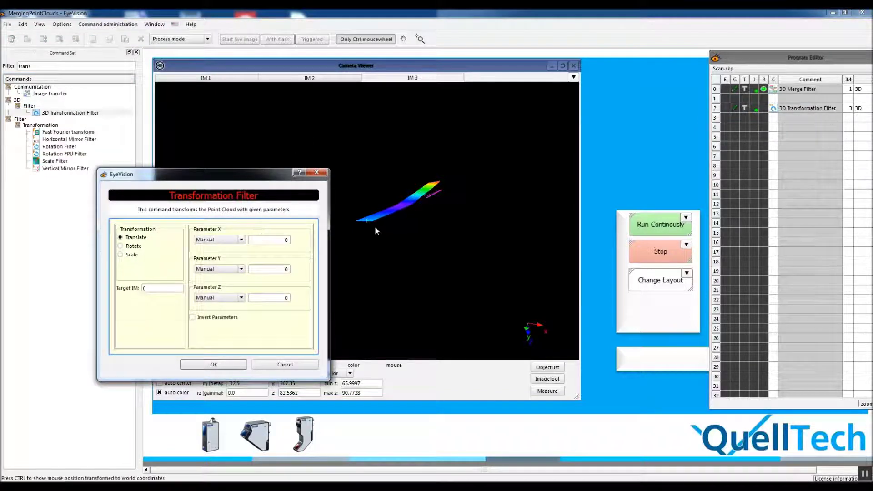
mouse_move(375, 225)
left_mouse_down()
mouse_move(394, 226)
mouse_move(361, 220)
left_mouse_up()
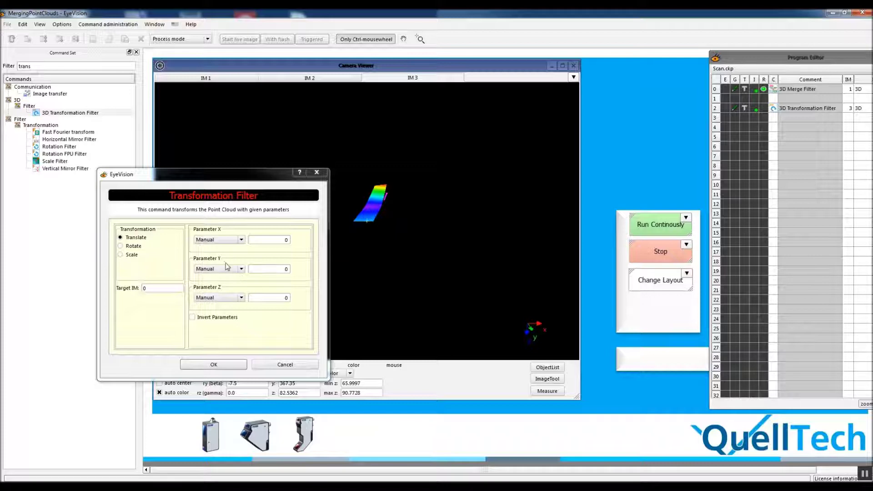
left_click(271, 270)
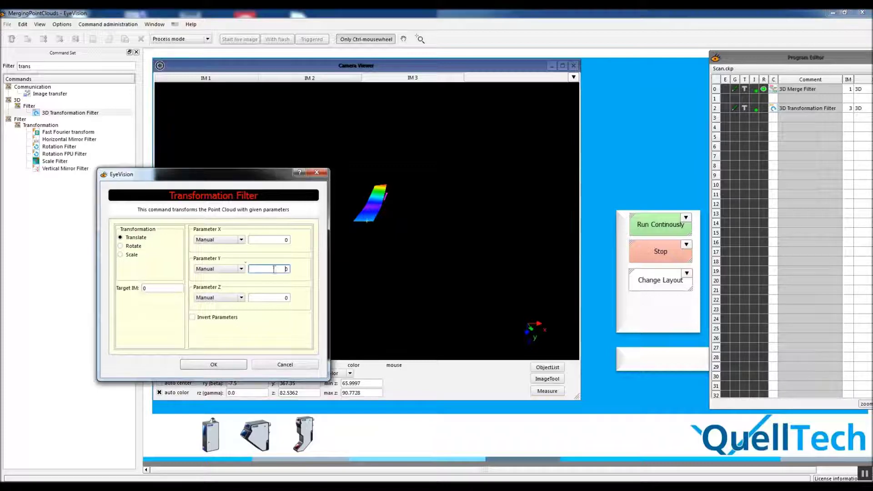
left_click_drag(391, 191, 421, 170)
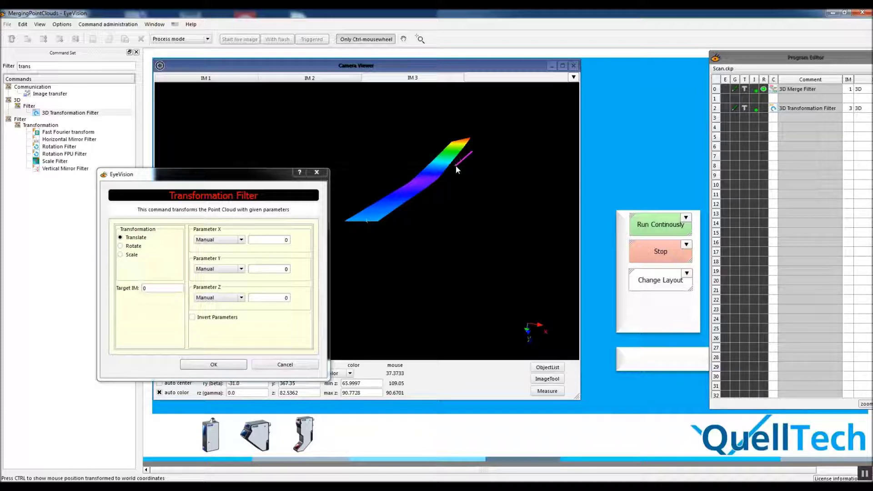
left_click_drag(227, 174, 194, 144)
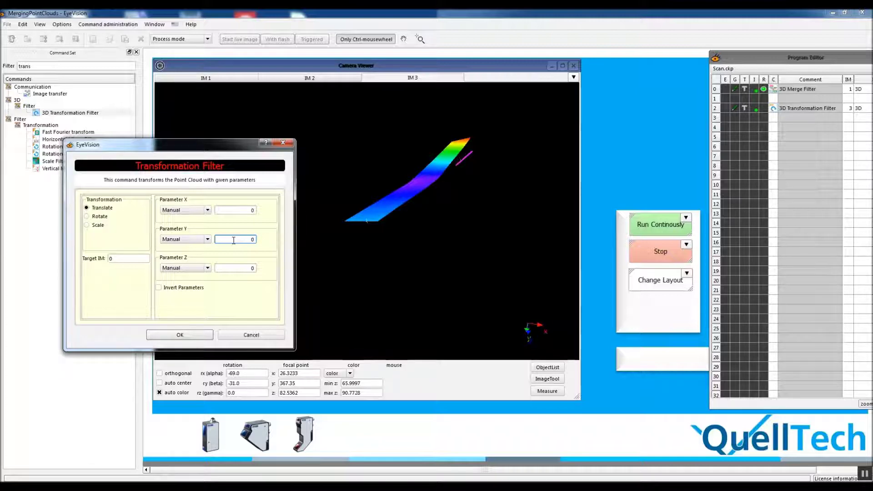
left_click(191, 340)
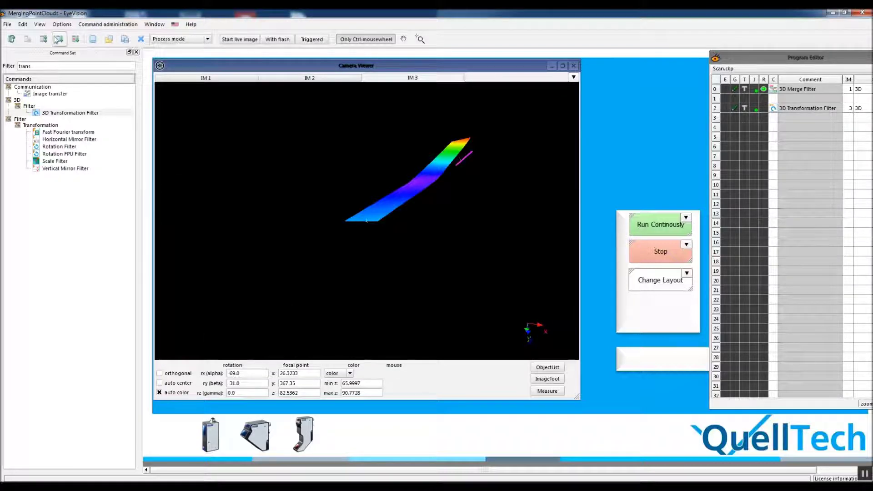
Step: Run the program, then set the 3D Transformation Filter's image to IM 2
left_click(59, 40)
left_click_drag(826, 59, 761, 60)
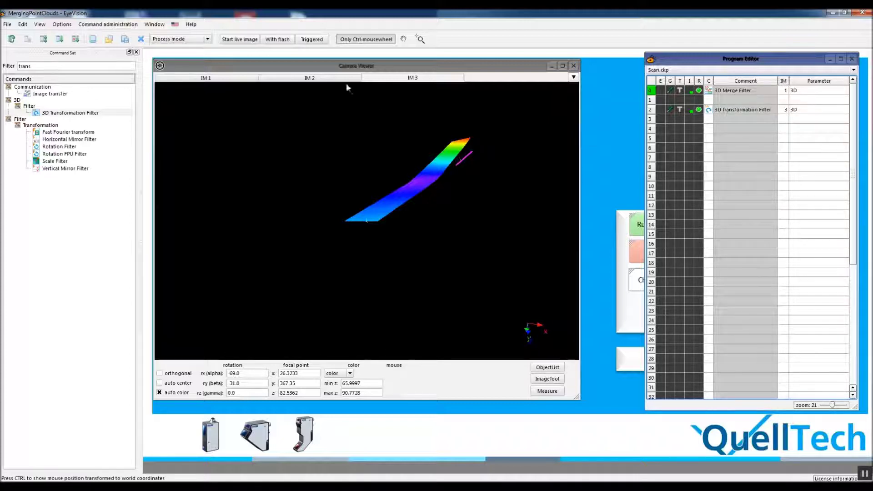
left_click(307, 80)
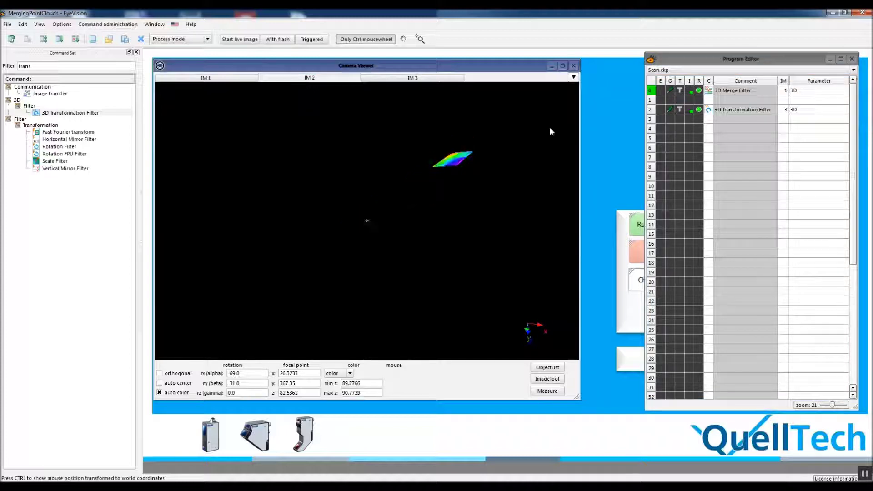
double_click(785, 110)
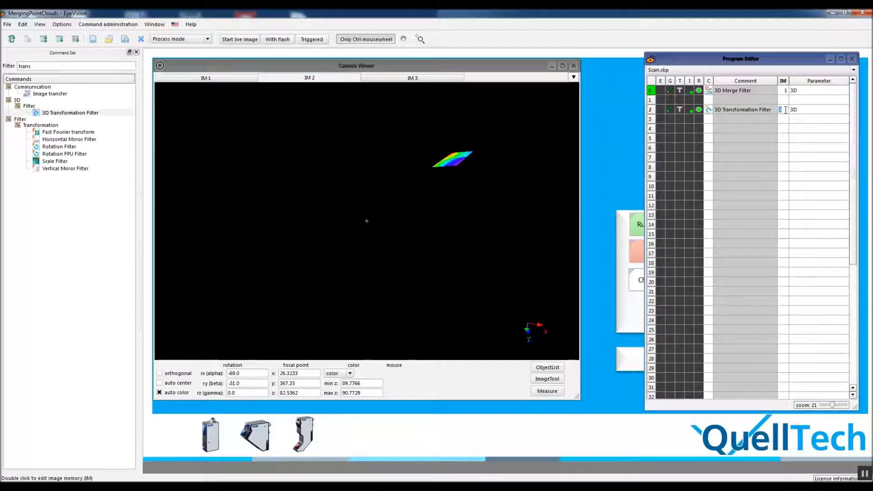
key("Return")
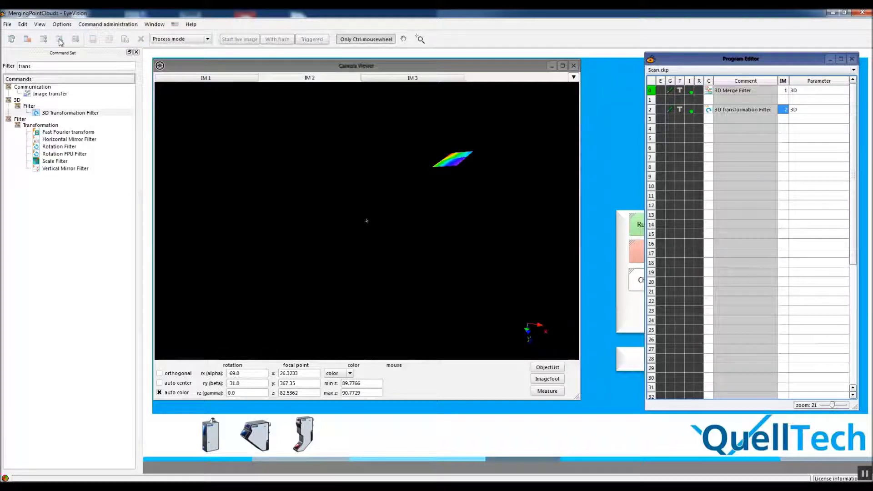
Step: Move the 3D Merge Filter below the transformation, rerun, and inspect merged IM 3
right_click(707, 93)
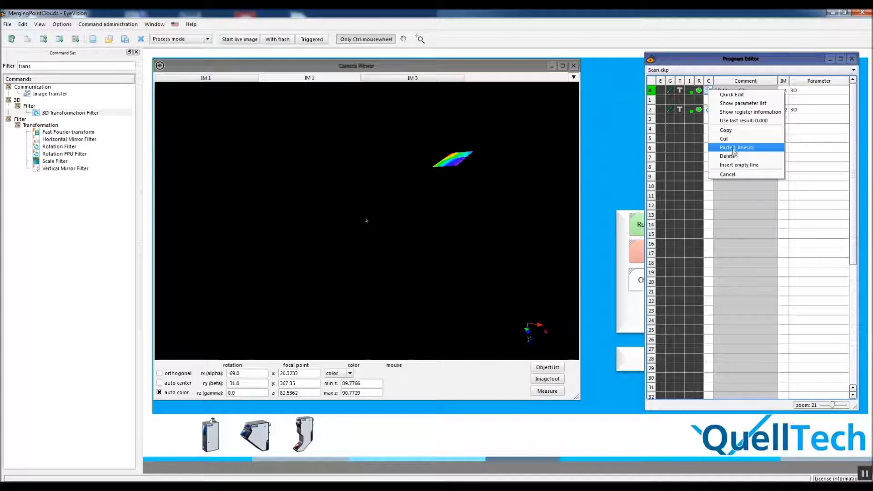
left_click(726, 139)
right_click(709, 110)
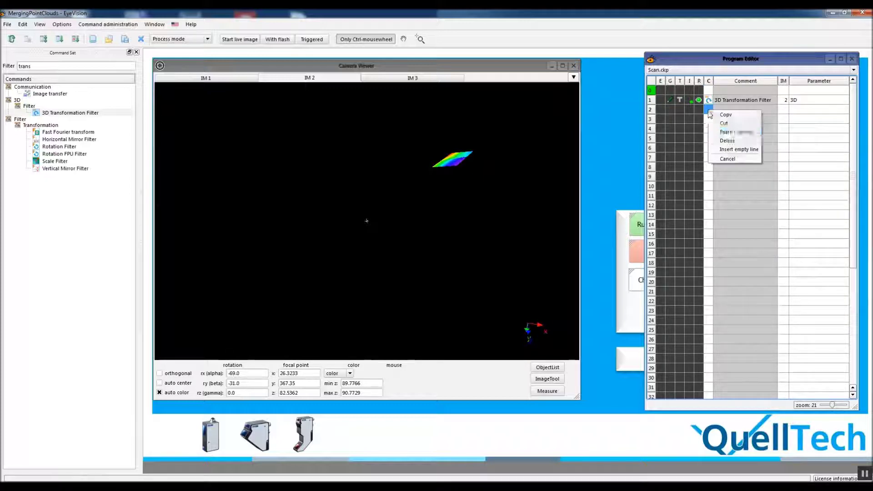
left_click(735, 132)
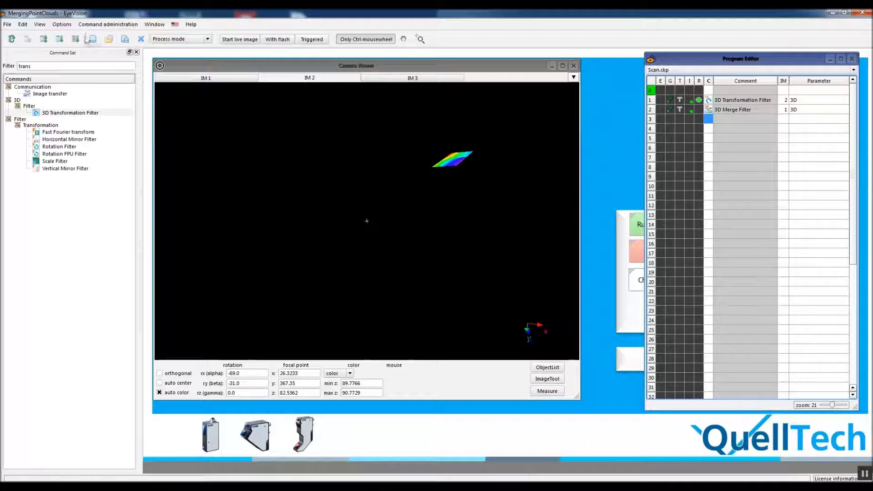
left_click(65, 41)
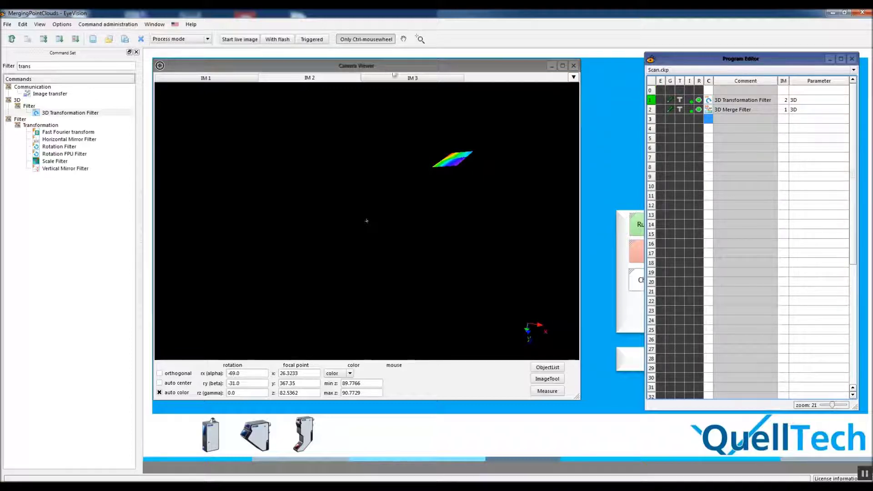
scroll(336, 261, "down", 3, "ctrl")
left_click_drag(326, 268, 356, 267)
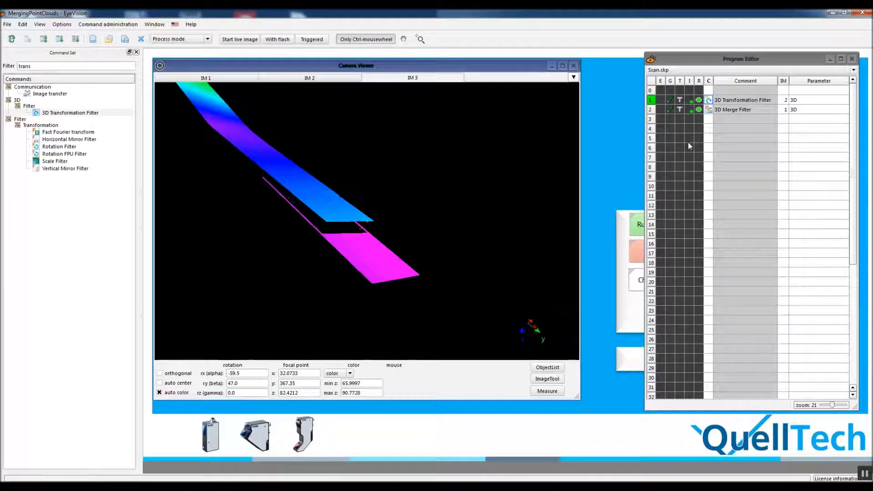
Step: Disable the 3D Transformation and 3D Merge Filter steps and replace the command filter with 'plane'
left_click(660, 100)
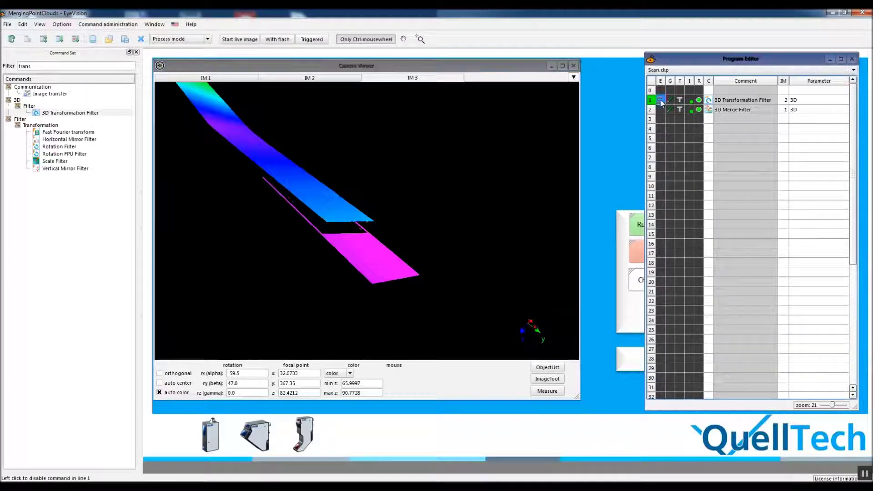
left_click(660, 109)
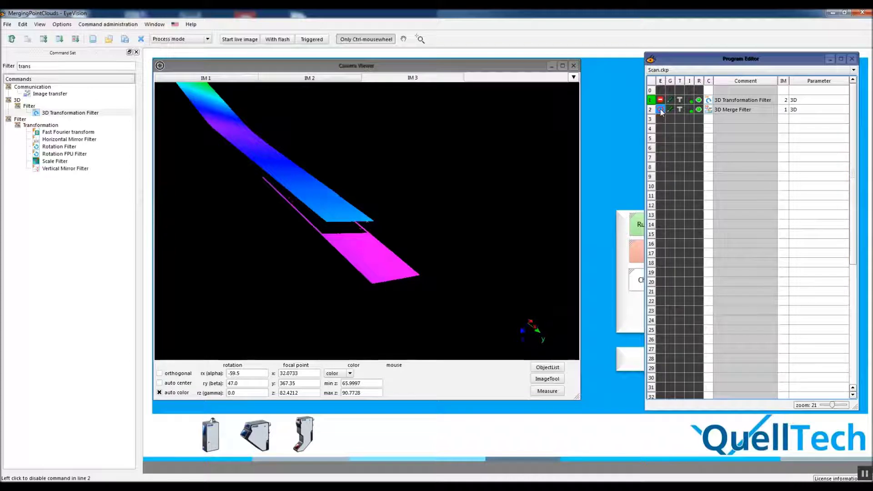
double_click(47, 66)
key("BackSpace")
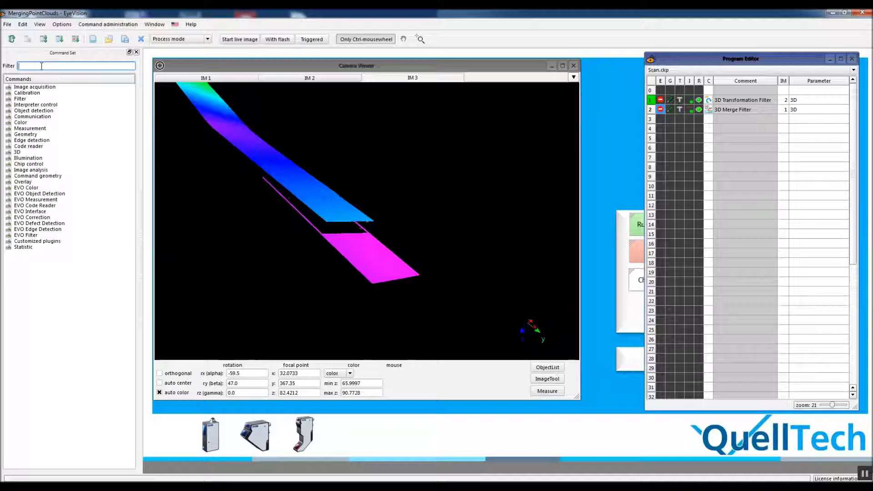
type("plane")
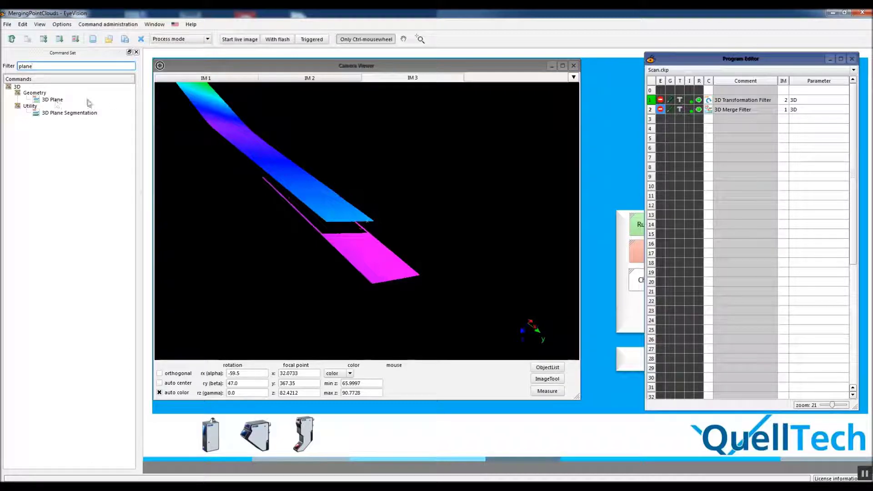
Step: Add a 3D Plane step to program row 4 for the IM 1 cloud
left_click(203, 78)
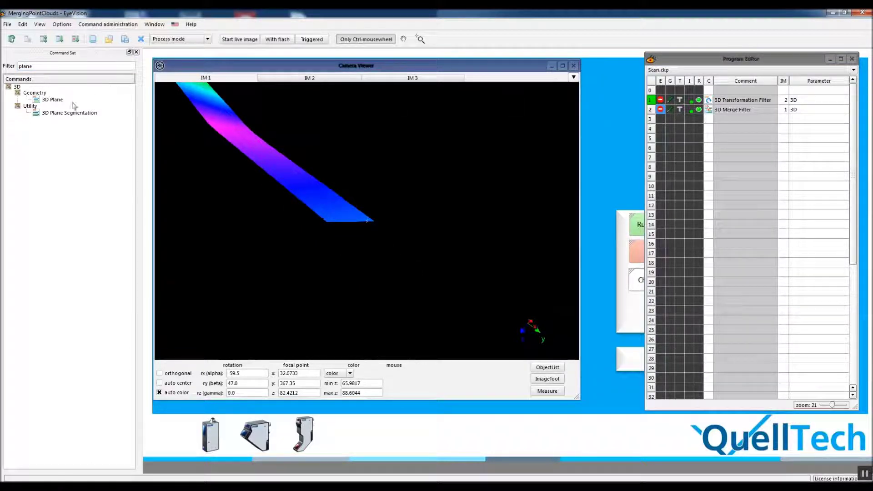
left_click(51, 100)
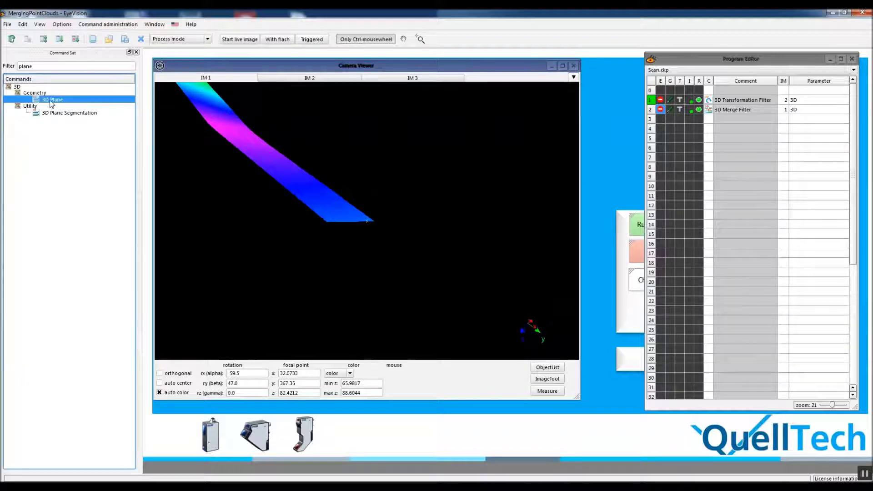
left_click_drag(51, 104, 705, 131)
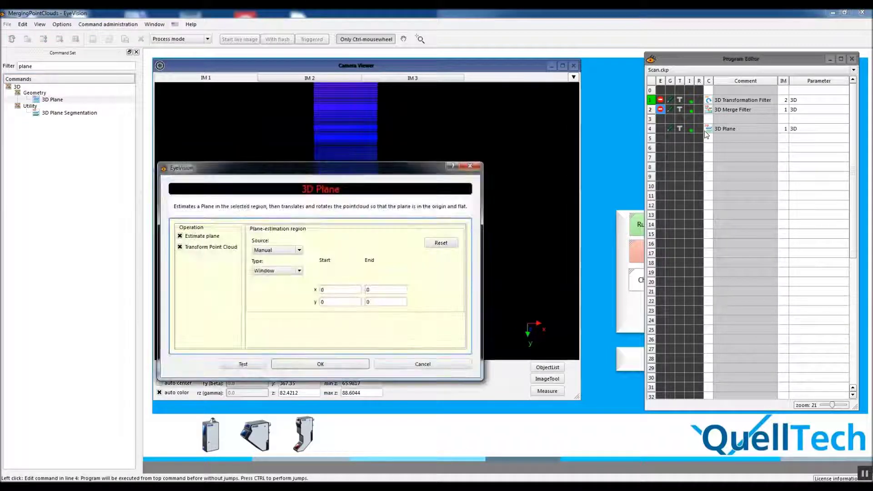
left_click_drag(345, 171, 628, 150)
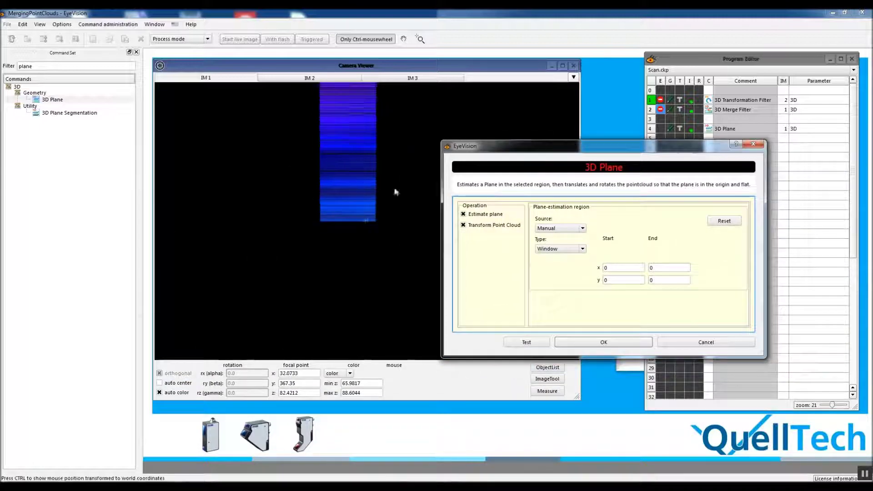
left_click(370, 196)
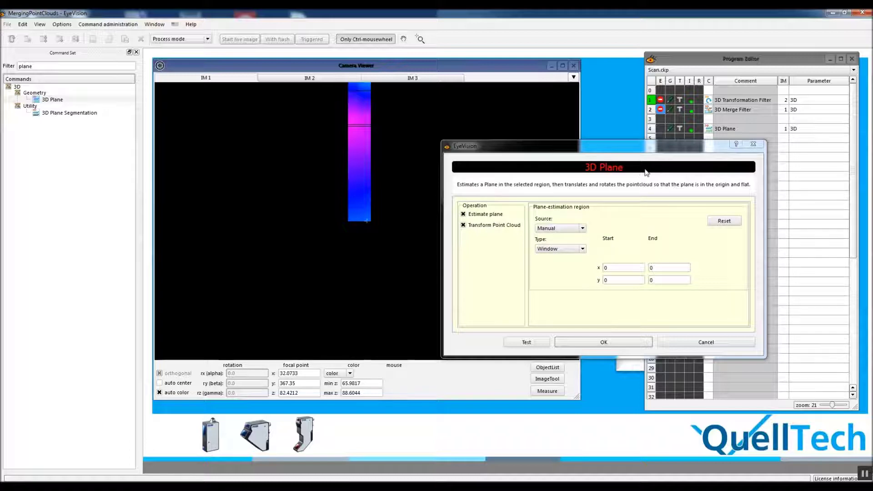
left_click(307, 78)
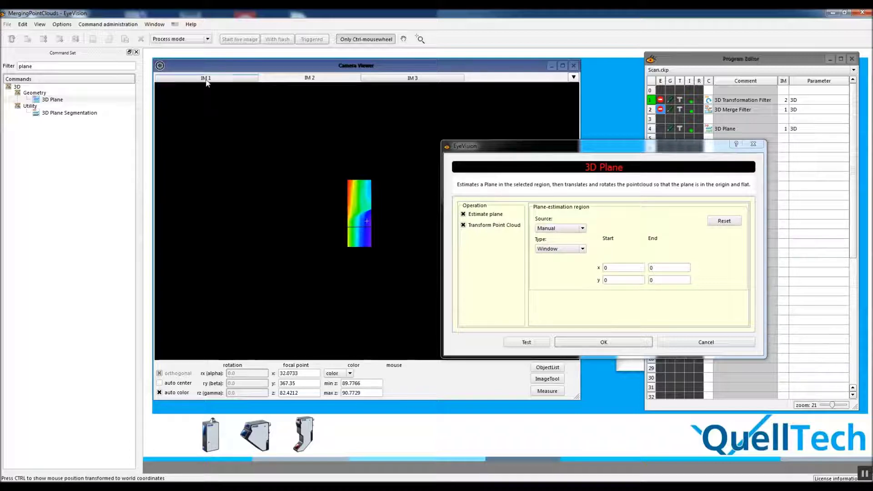
left_click(206, 80)
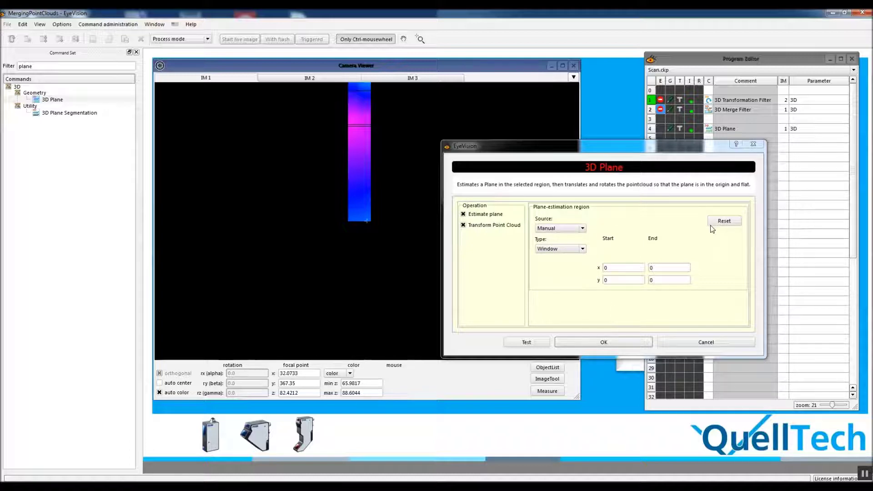
Step: Place the plane-estimation window over IM 1's lower end and apply the 3D Plane settings
left_click_drag(272, 82, 415, 338)
left_click_drag(404, 247, 386, 226)
left_click_drag(387, 183, 387, 204)
left_click_drag(384, 236, 380, 214)
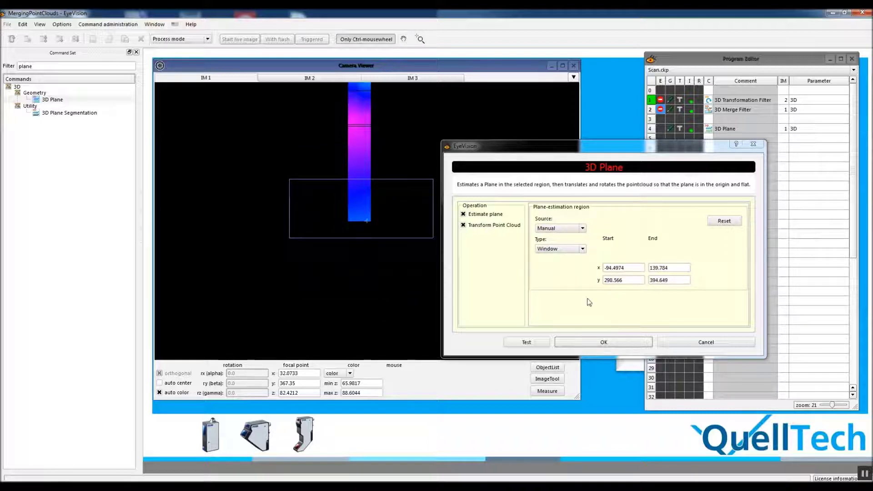
left_click(604, 341)
left_click_drag(471, 333, 338, 232)
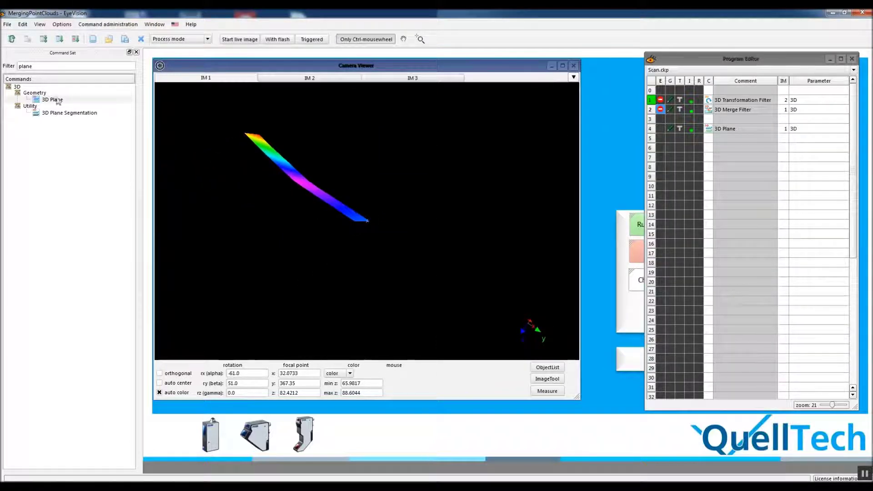
right_click(708, 129)
Step: Add a second 3D Plane step in row 5 for IM 2 and place its estimation window over that cloud
left_click(726, 133)
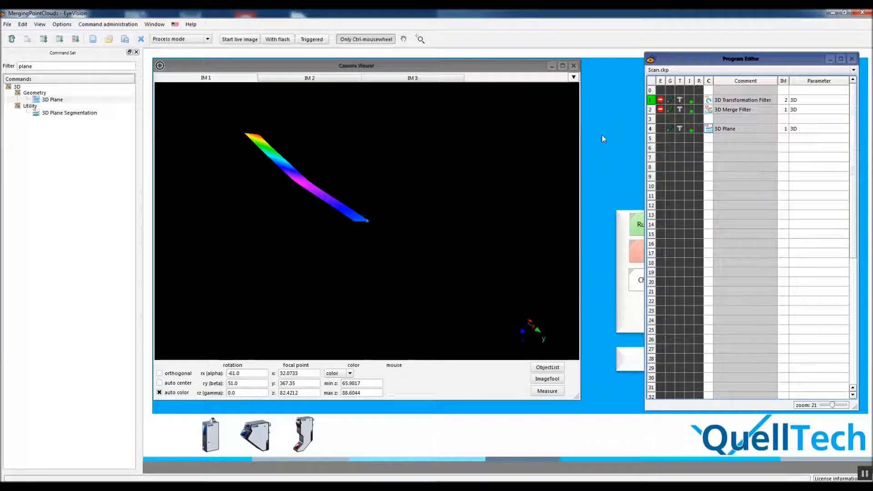
left_click(268, 79)
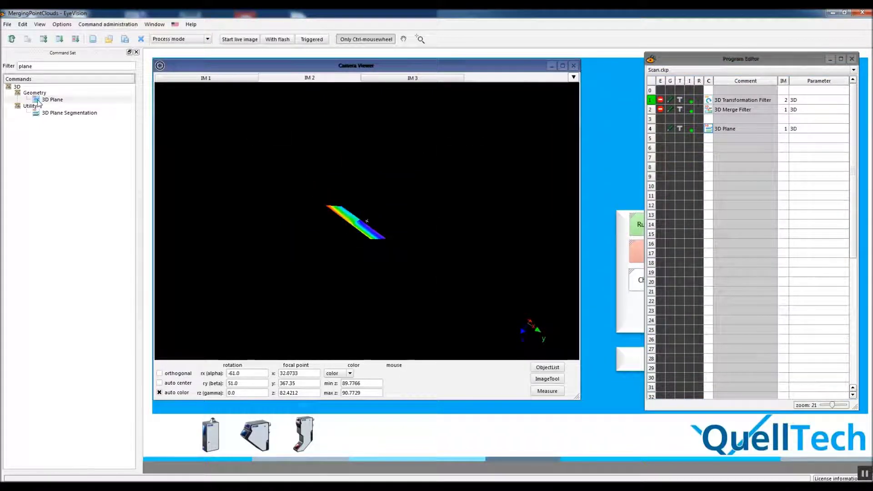
left_click_drag(41, 101, 701, 140)
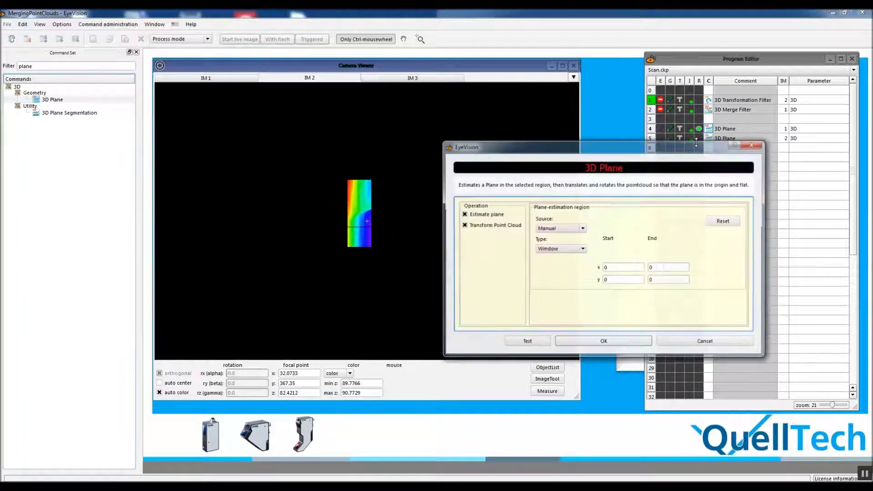
left_click(724, 221)
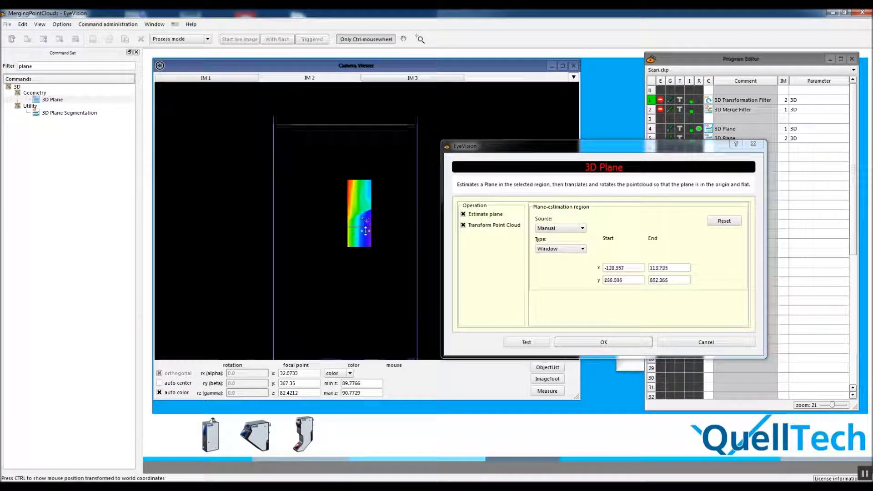
left_click_drag(415, 137, 396, 193)
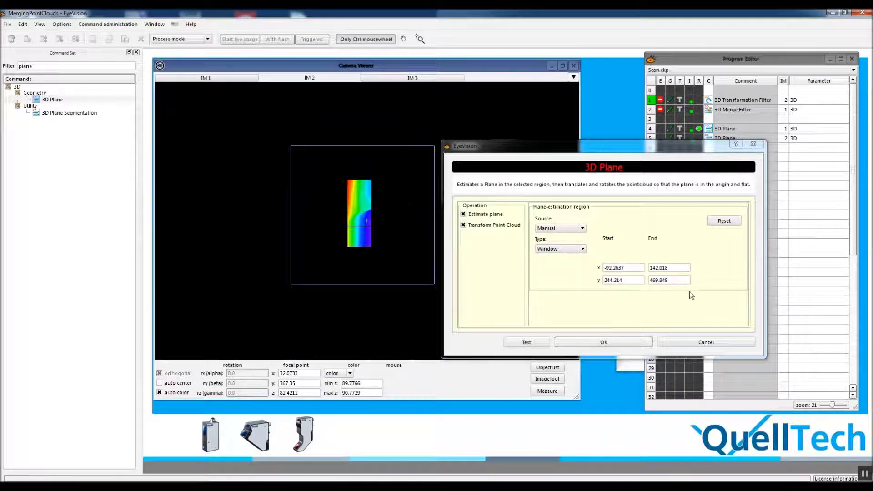
Step: Confirm the IM 2 plane settings and run the whole program
left_click(595, 344)
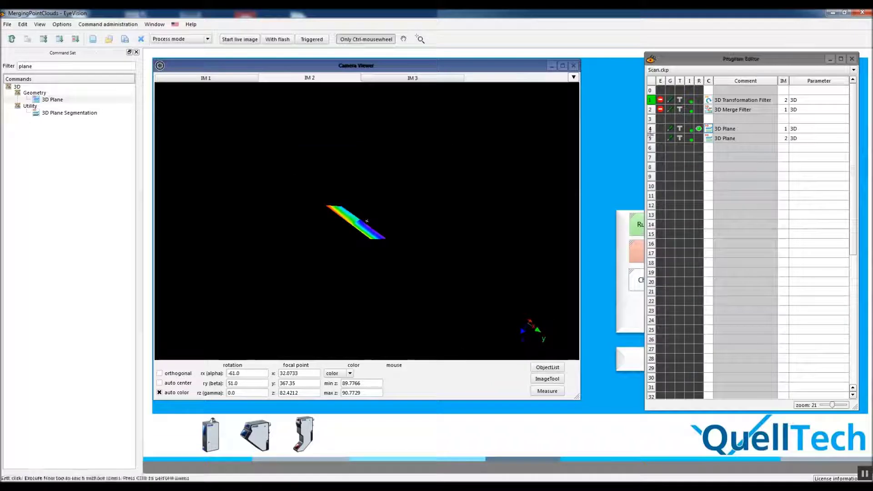
left_click(60, 39)
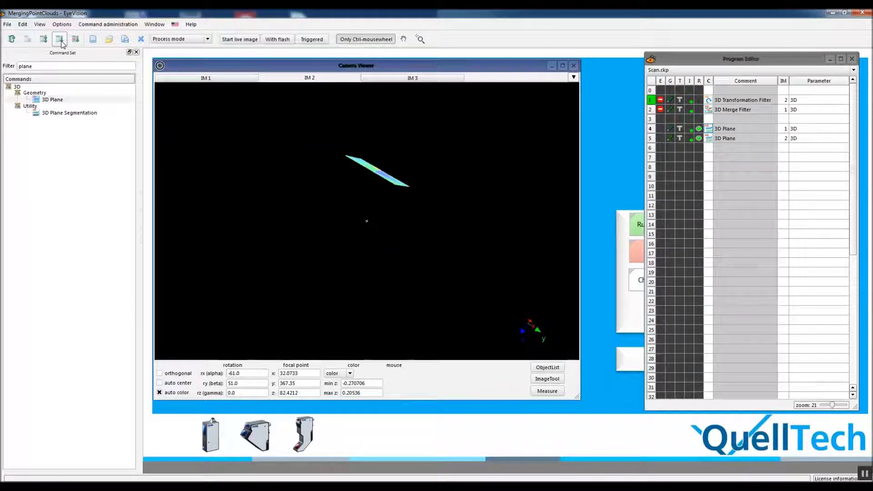
left_click_drag(455, 155, 230, 72)
Step: Rotate and zoom the IM 1 and IM 2 results to check both clouds lie flat
left_click(229, 77)
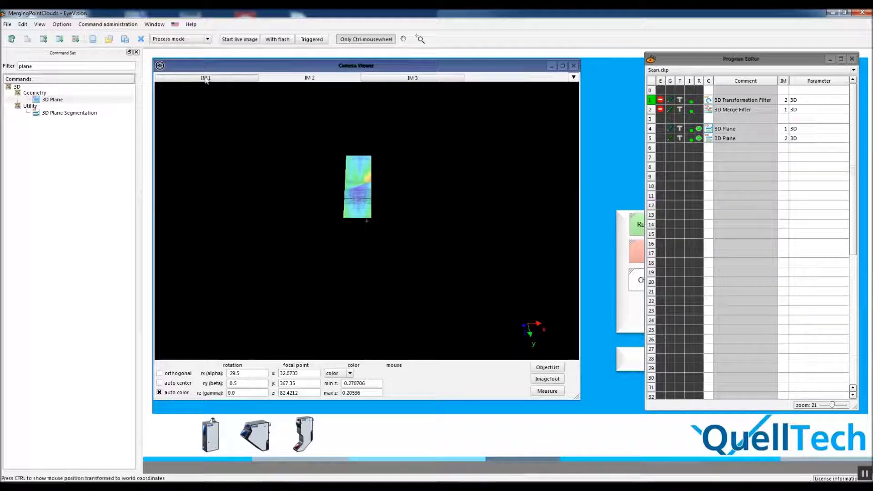
left_click_drag(352, 180, 367, 214)
scroll(368, 214, "up", 1, "ctrl")
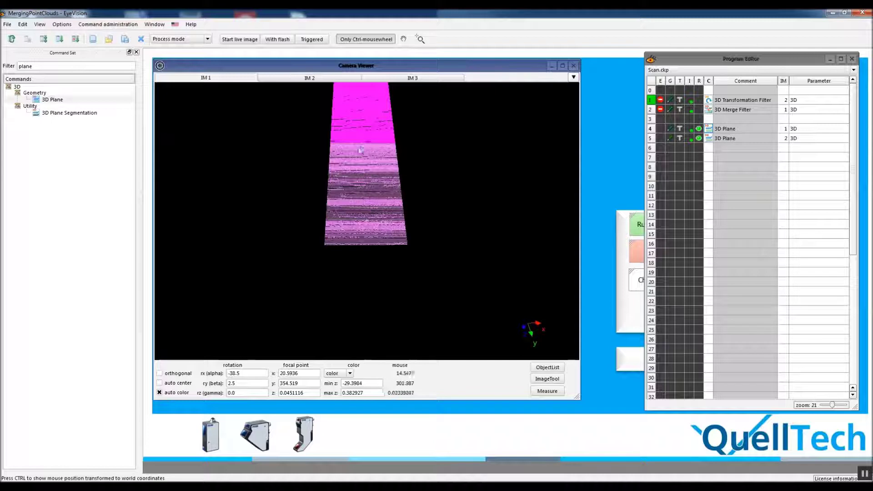
left_click_drag(335, 230, 351, 199)
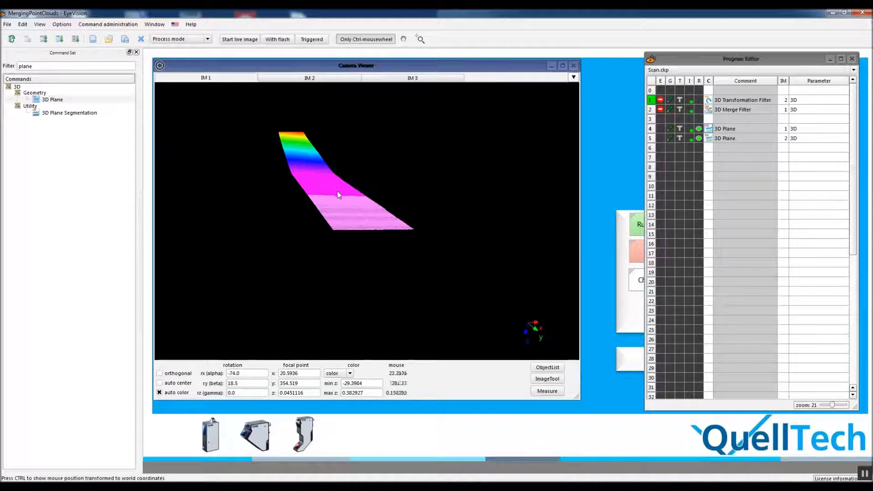
left_click_drag(336, 191, 373, 204)
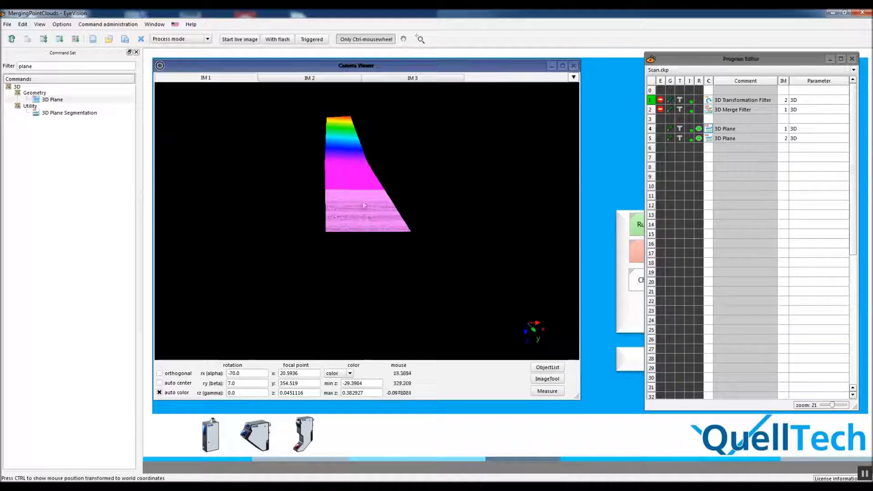
left_click(310, 82)
scroll(380, 248, "up", 3, "ctrl")
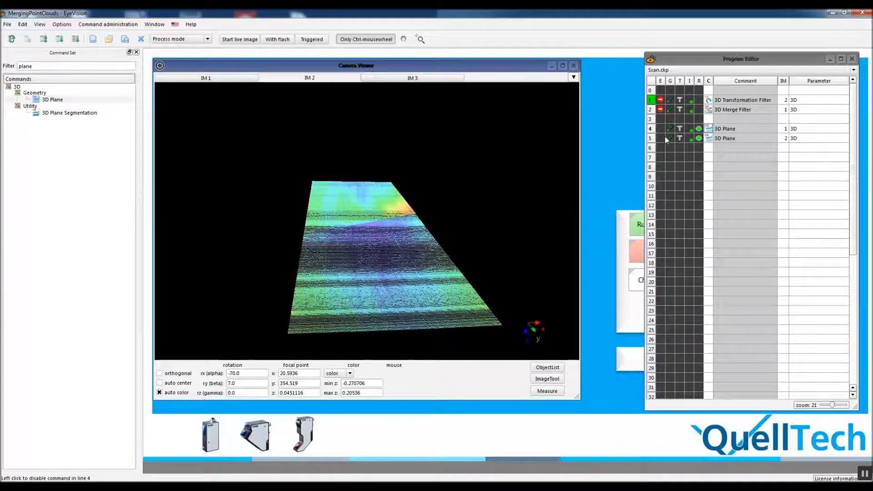
Step: Move both 3D Plane steps to the top of the program and delete the leftover empty row
left_click_drag(699, 153, 709, 131)
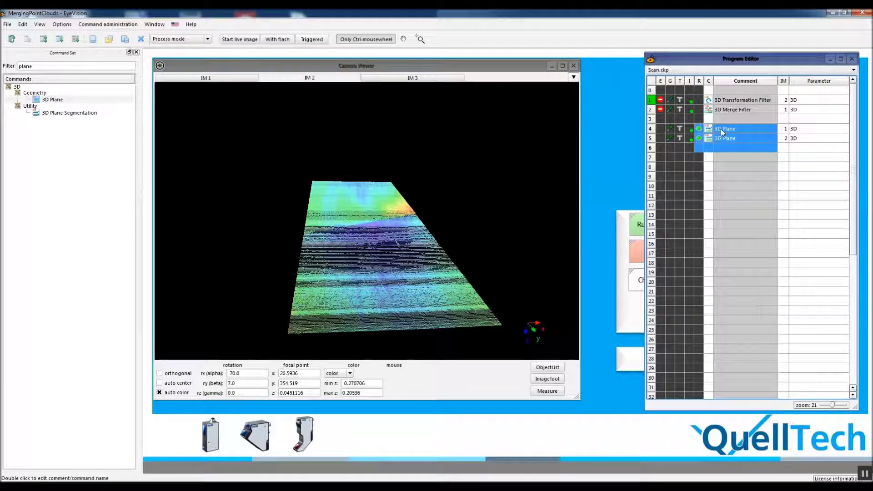
right_click(718, 129)
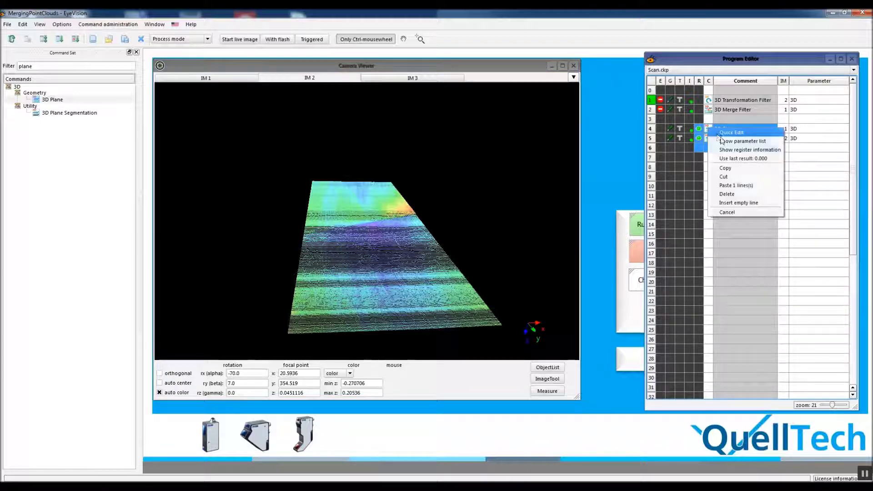
left_click(723, 177)
right_click(708, 92)
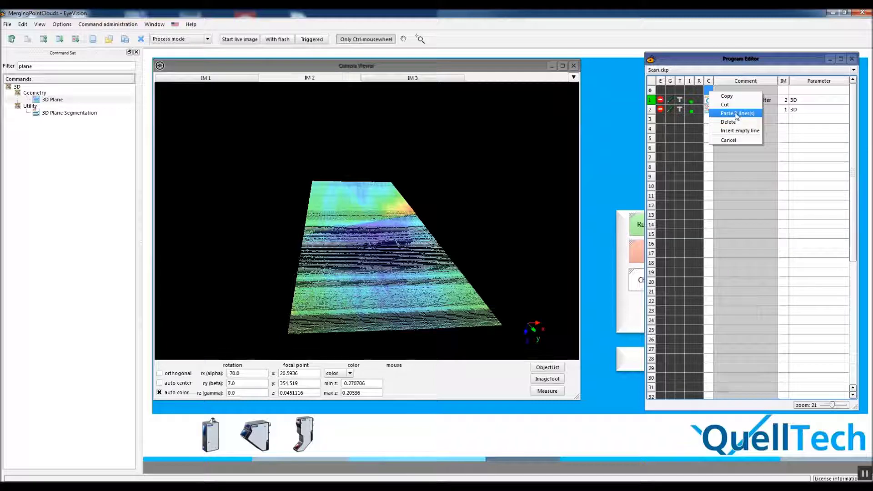
left_click(726, 113)
right_click(711, 116)
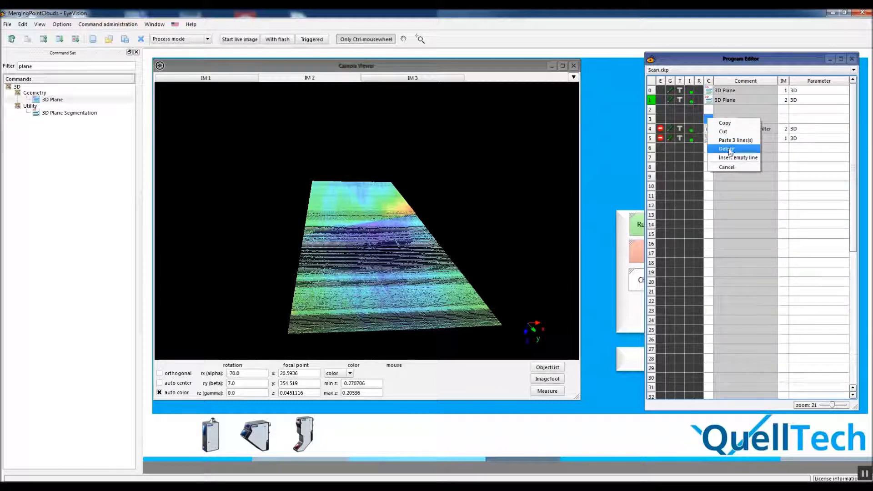
left_click(726, 149)
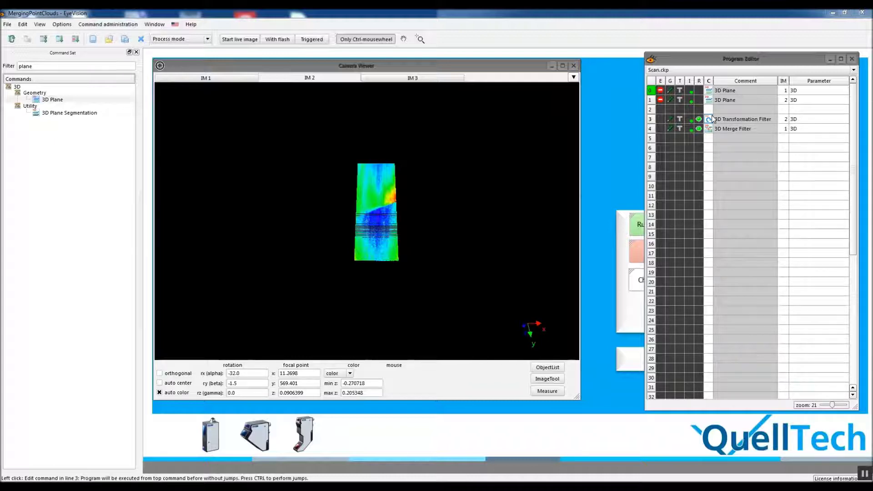
Step: Keep the Transformation Filter's IM 2 target and Y translation of 300 unchanged, then rerun the program
right_click(712, 120)
left_click(727, 121)
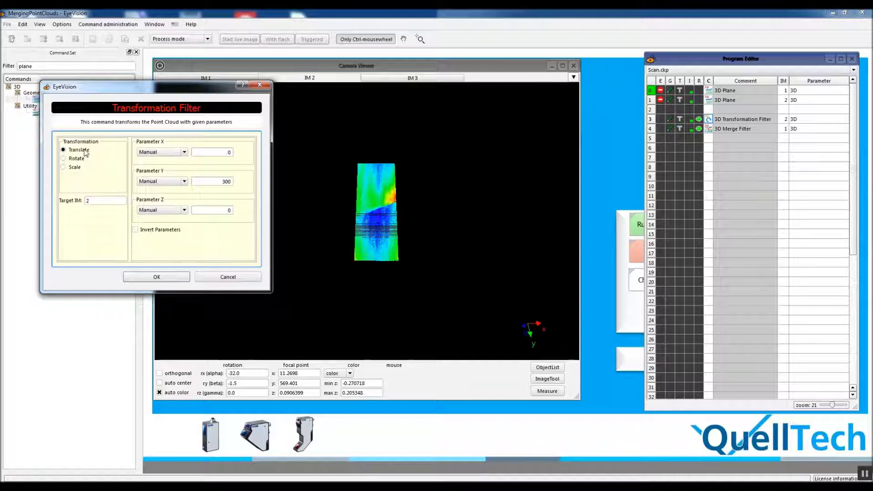
double_click(85, 200)
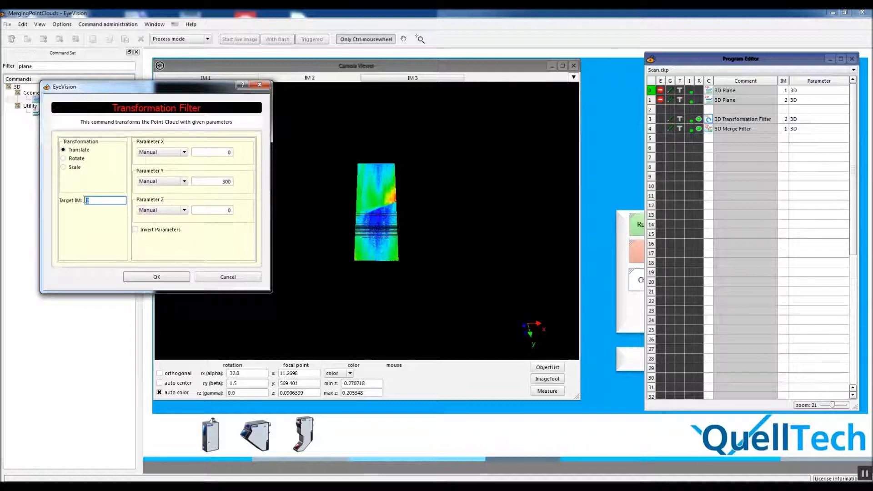
double_click(226, 182)
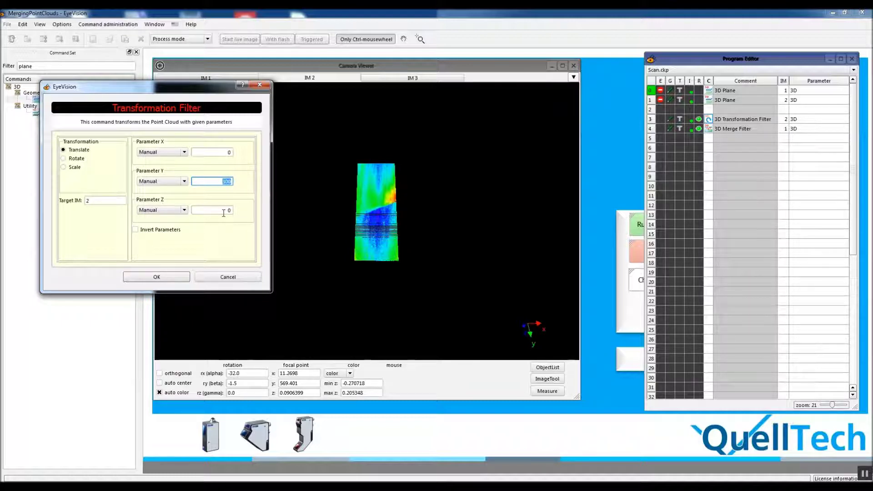
left_click(179, 278)
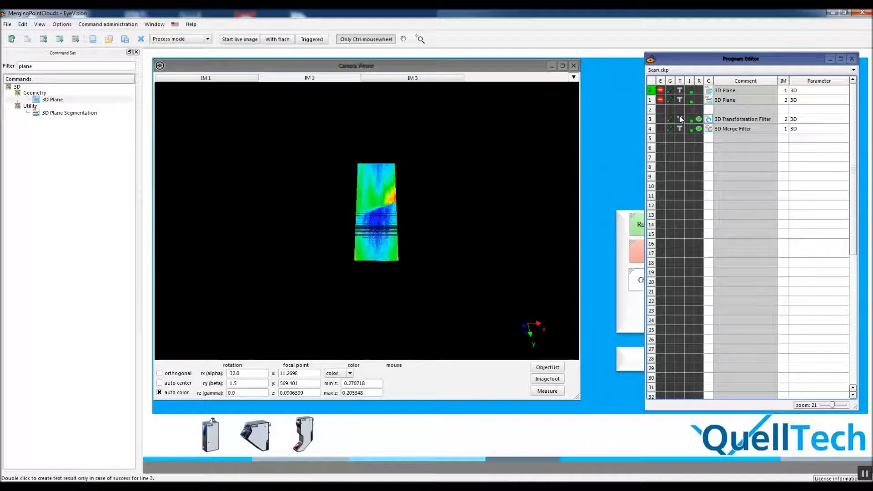
left_click(708, 139)
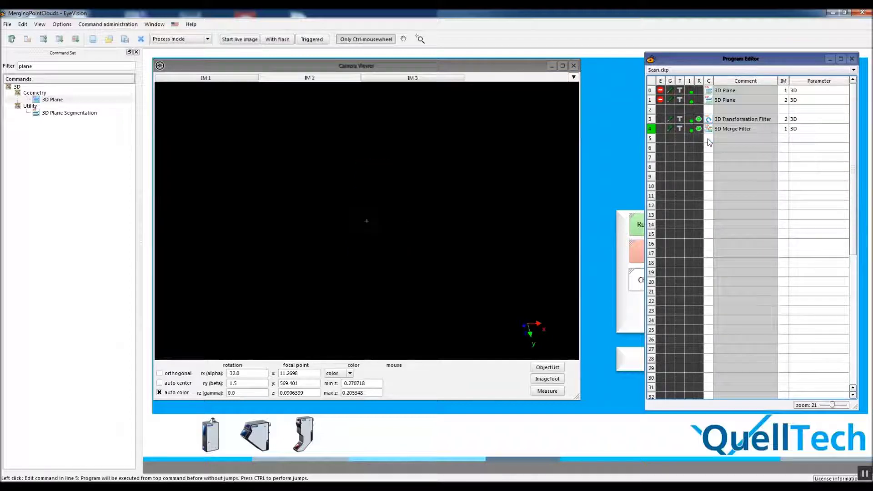
Step: View the merged result in IM 3, orbit it, and show world coordinates on the strips
left_click(416, 83)
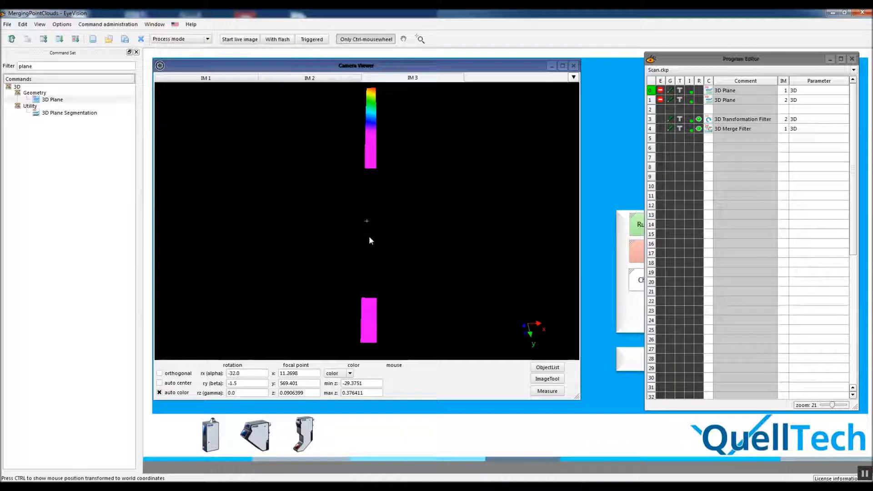
left_click_drag(369, 237, 389, 200)
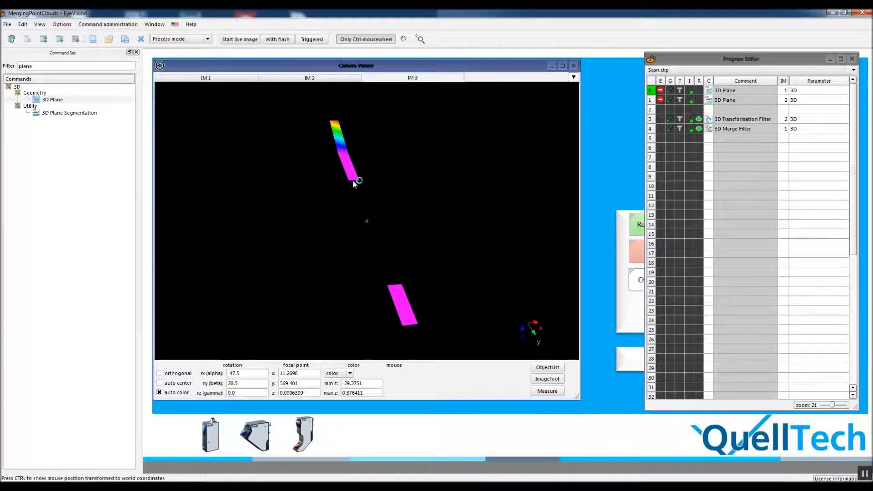
key("ctrl")
key("ctrl")
key("ctrl")
key("ctrl")
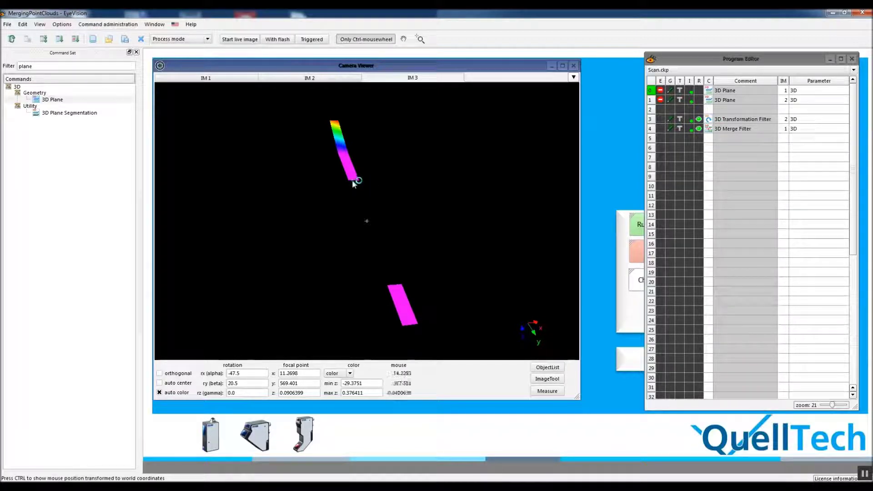
Step: Change the Transformation Filter's Y translation to -450 and rerun the program
right_click(709, 122)
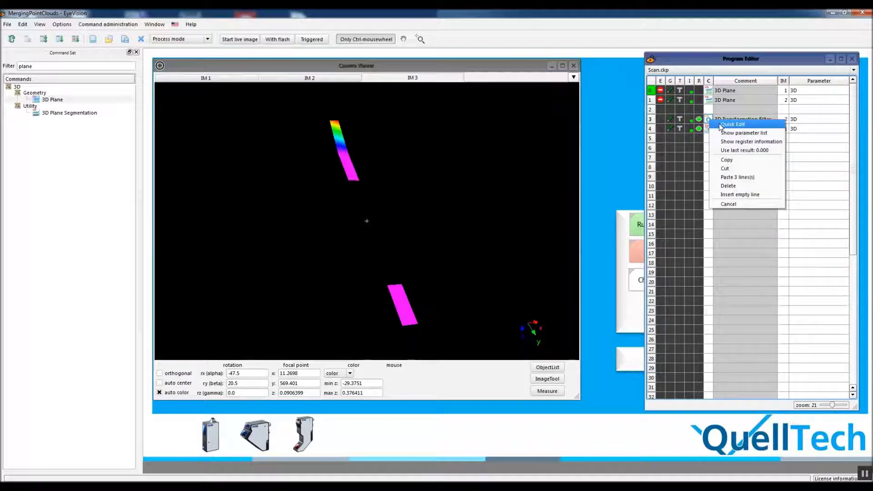
left_click(723, 126)
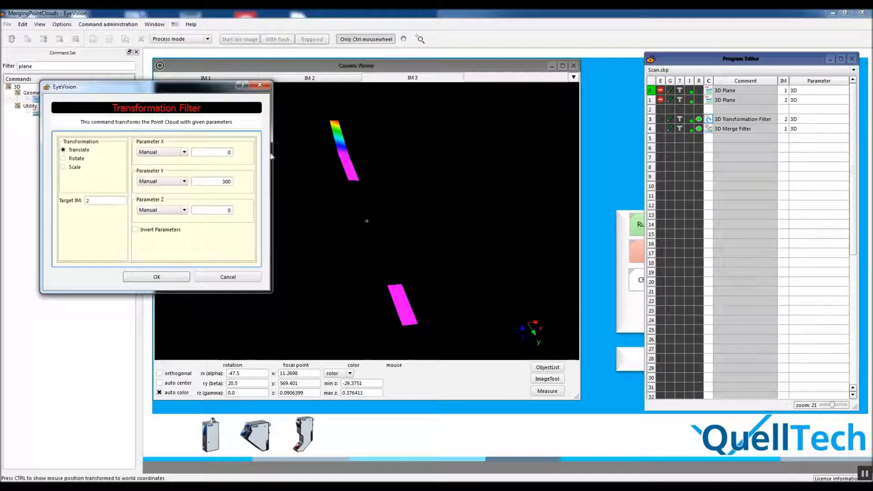
double_click(226, 181)
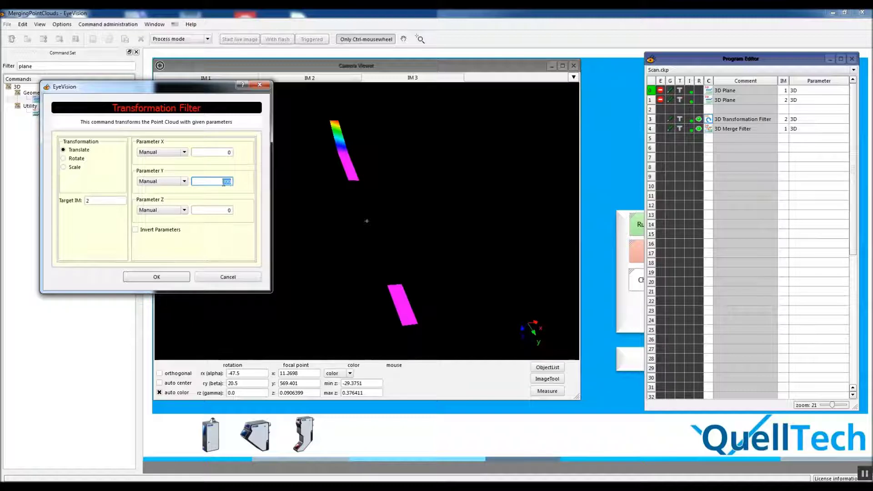
type("450")
left_click(177, 276)
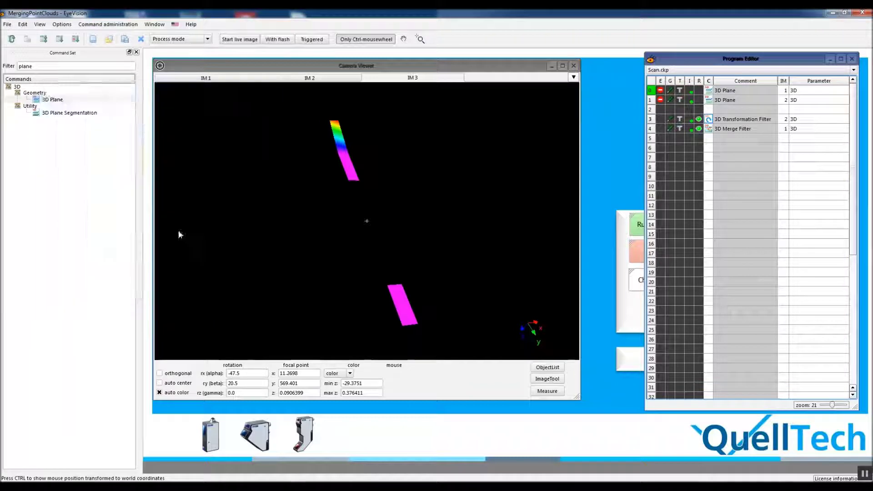
left_click(63, 42)
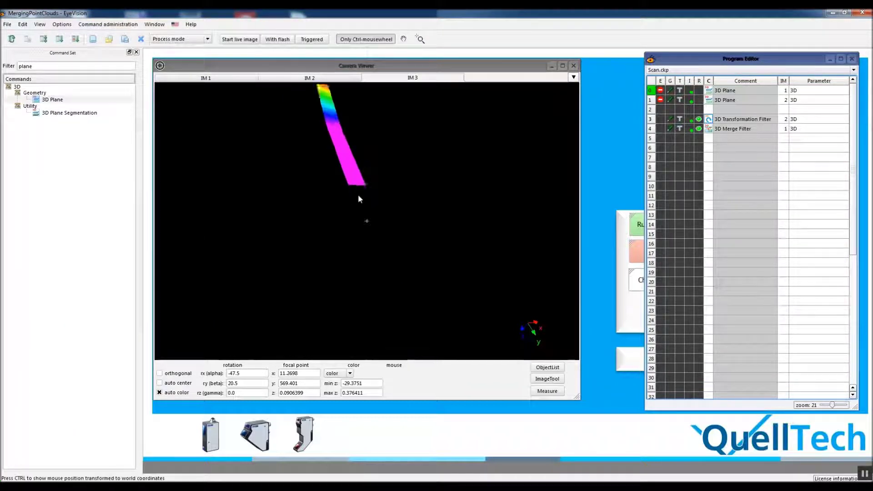
Step: Zoom and orbit IM 3 to inspect the two strips joined end to end
left_click(346, 157)
scroll(366, 228, "down", 5, "ctrl")
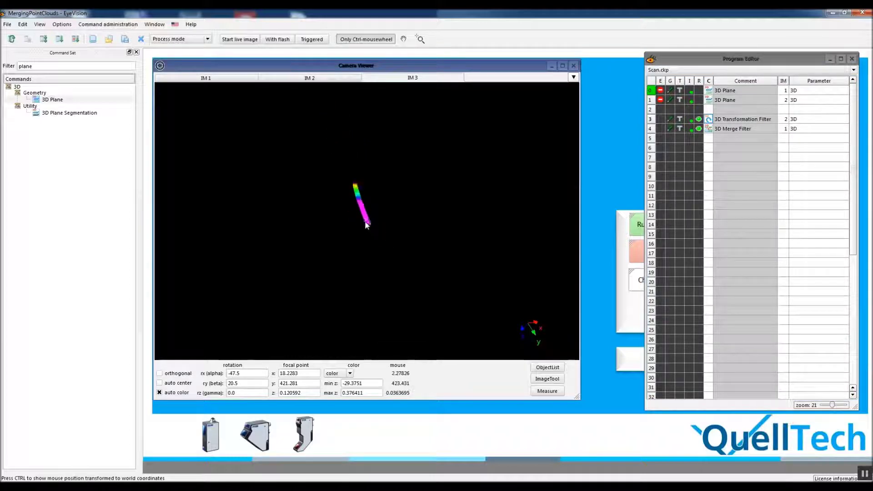
scroll(366, 227, "up", 5, "ctrl")
left_click_drag(355, 226, 386, 196)
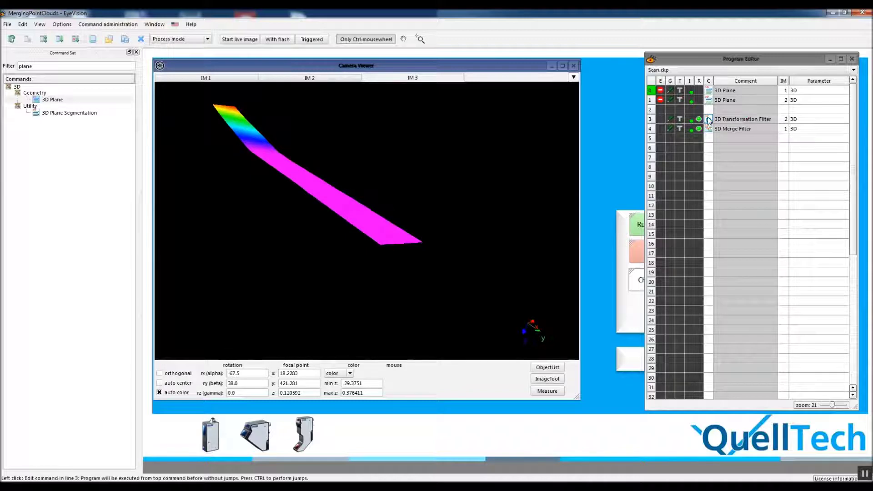
left_click_drag(393, 146, 302, 203)
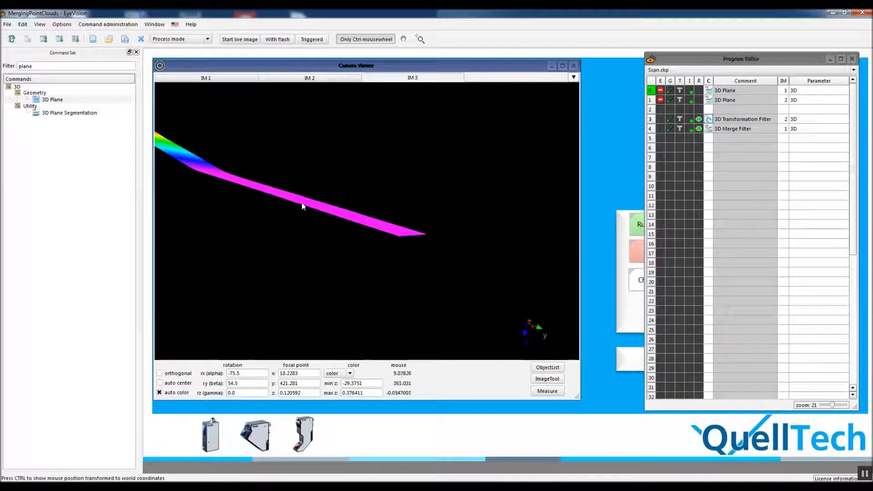
left_click(398, 233)
left_click_drag(398, 232, 379, 301)
Step: Set the Y translation to 10 and orbit IM 3 to check the thin seam between strips
right_click(707, 119)
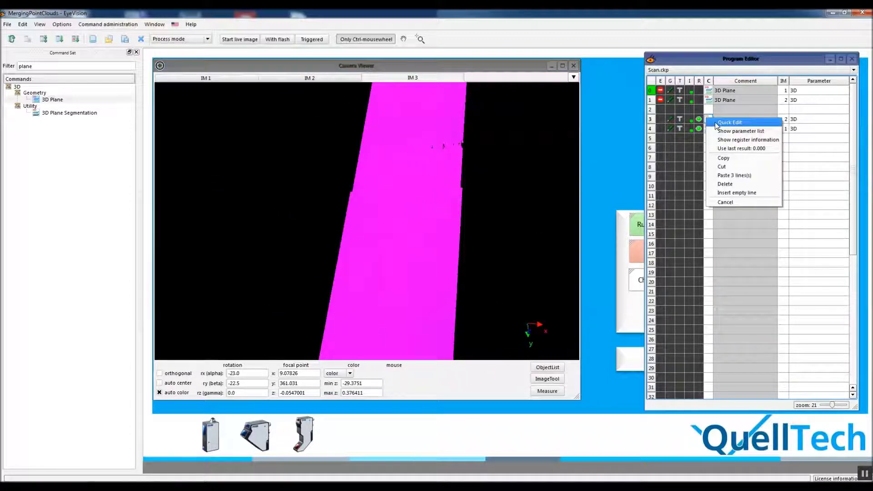
left_click(727, 121)
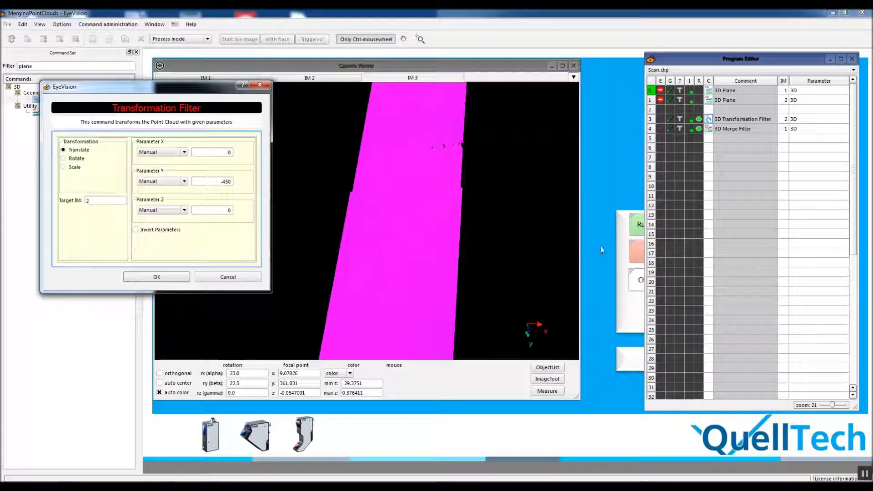
left_click(221, 182)
double_click(236, 183)
type("10")
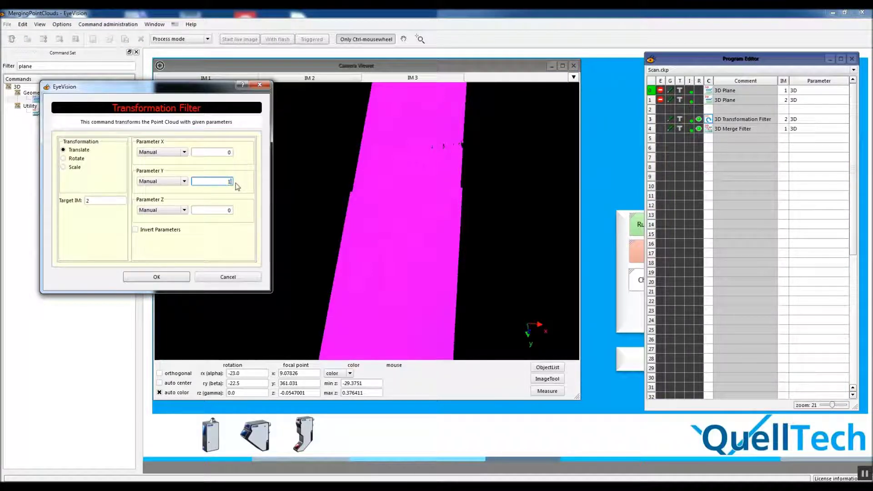
left_click(156, 276)
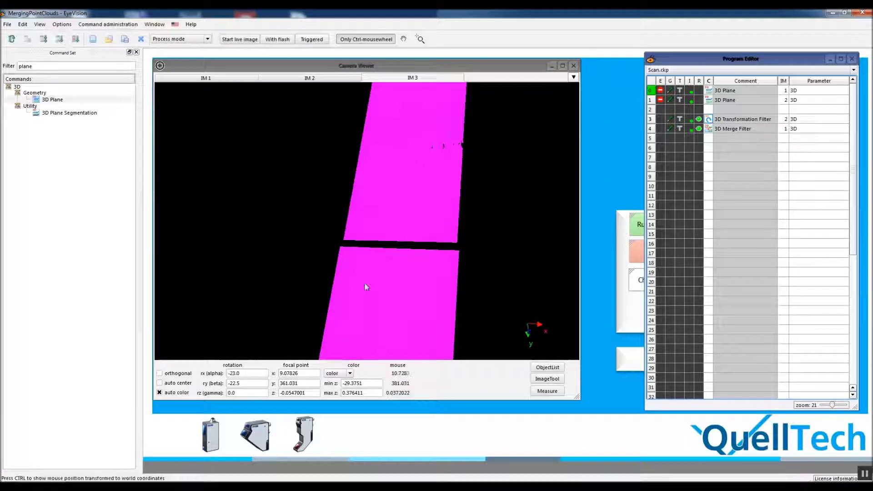
left_click_drag(367, 286, 394, 234)
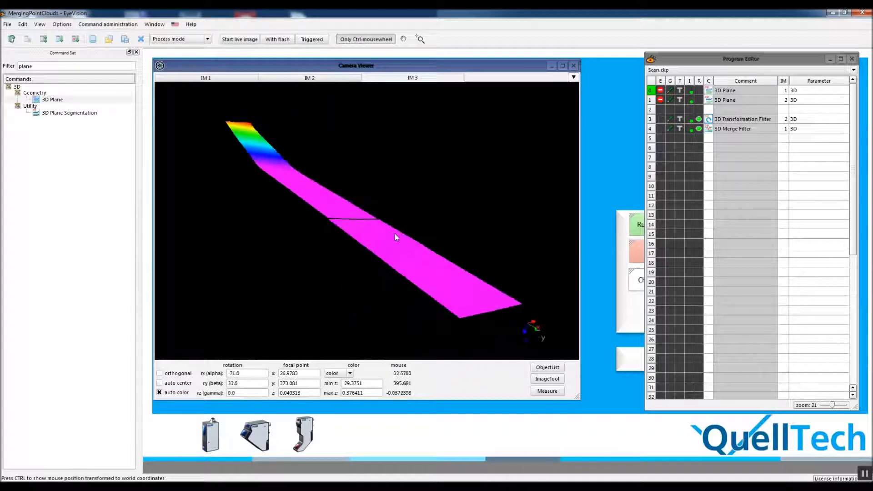
right_click(723, 123)
left_click(728, 124)
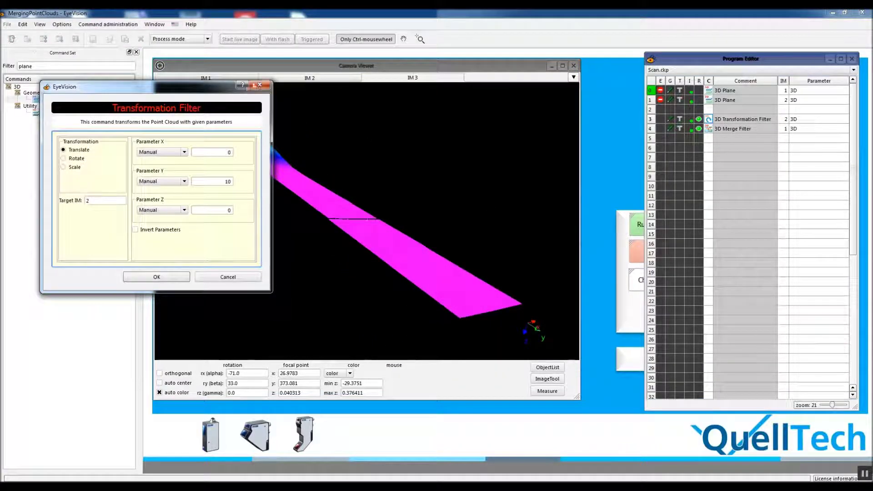
left_click(257, 86)
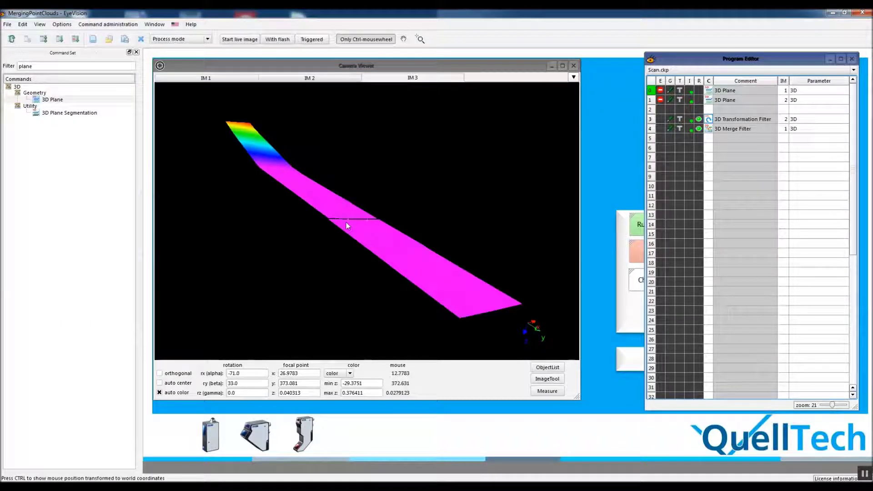
scroll(359, 223, "up", 5, "ctrl")
left_click_drag(382, 247, 531, 186)
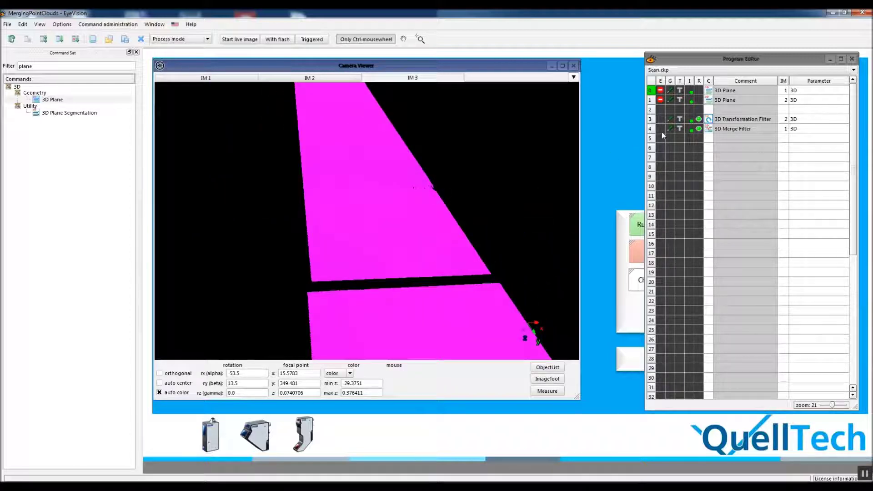
right_click(713, 103)
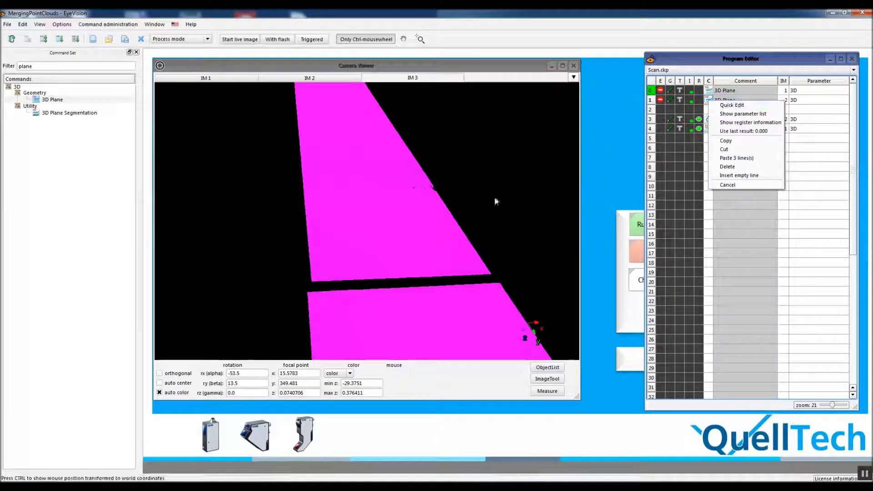
left_click(390, 241)
left_click_drag(389, 241, 340, 241)
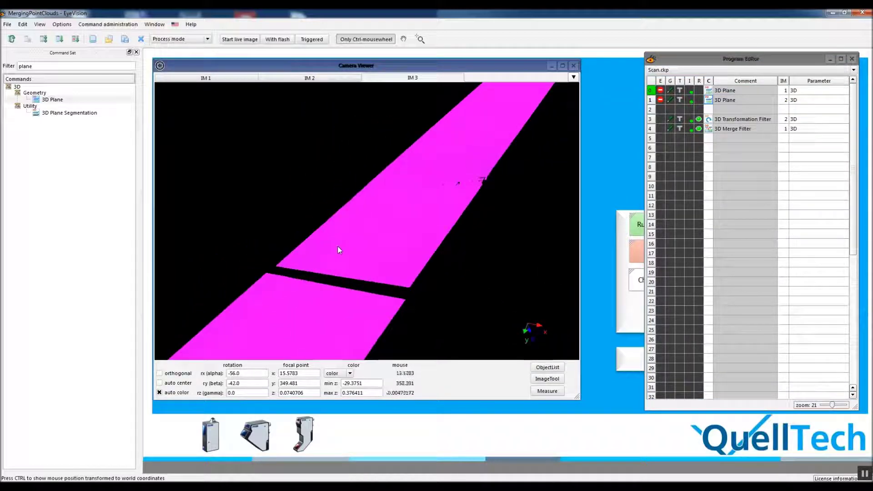